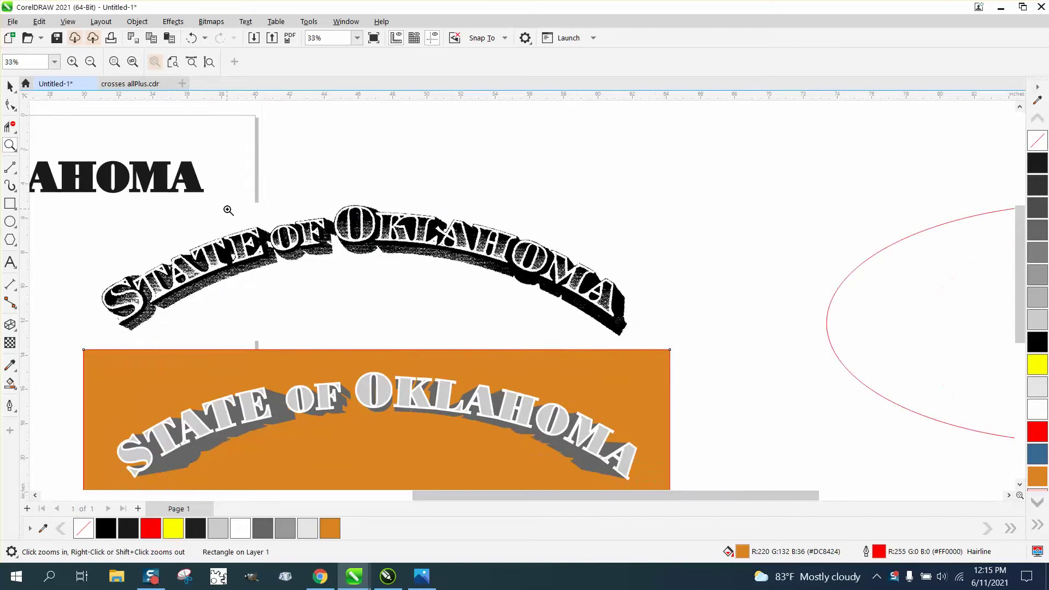
- Zoom in on the sample's arched text, then fit the orange panel to the window
drag(75, 213, 672, 328)
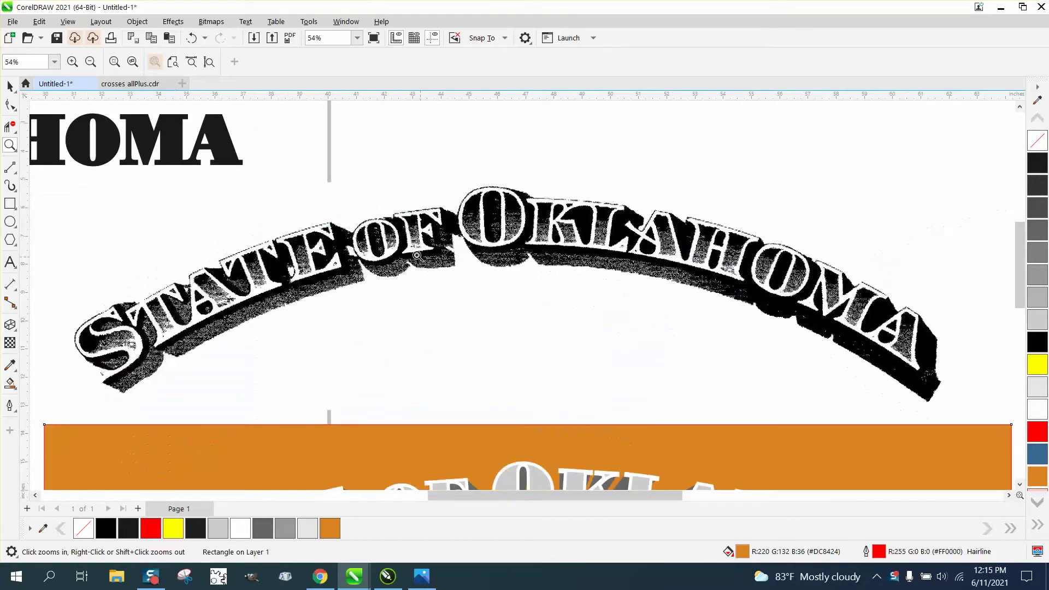
drag(391, 217, 488, 291)
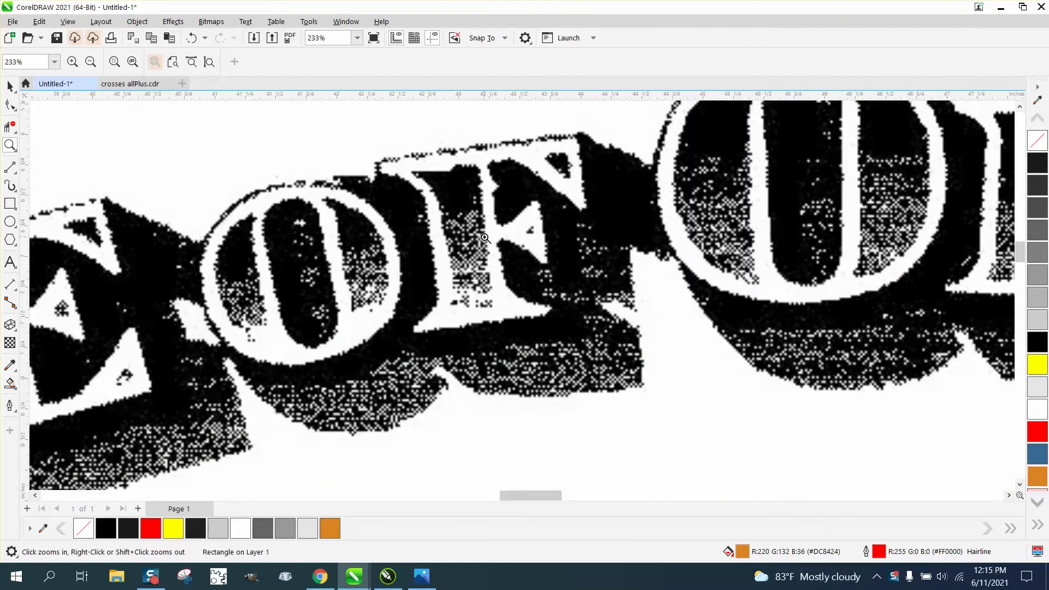
scroll(482, 240, down, 4)
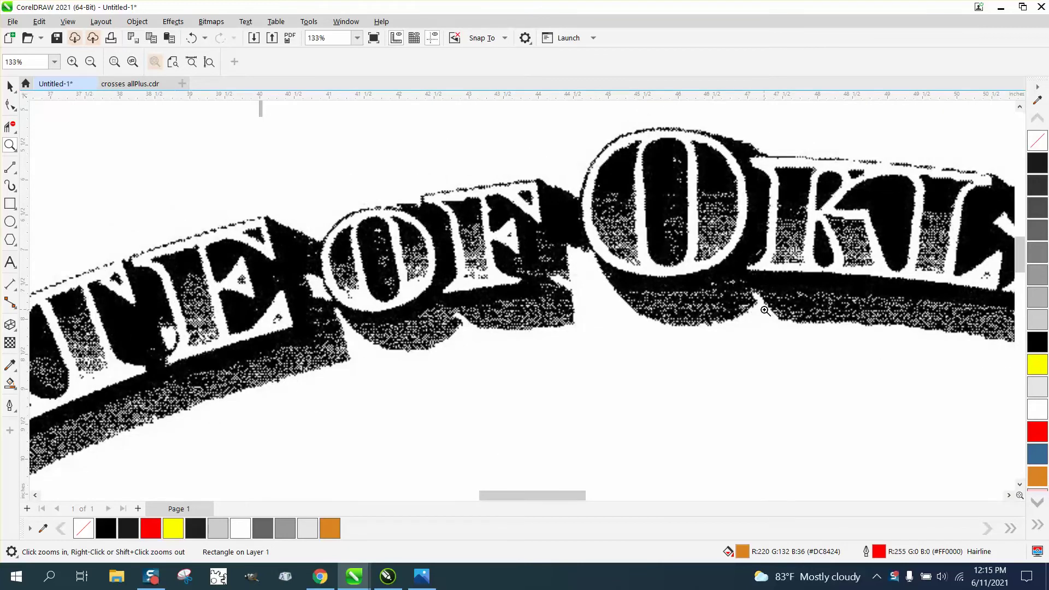
scroll(438, 219, down, 4)
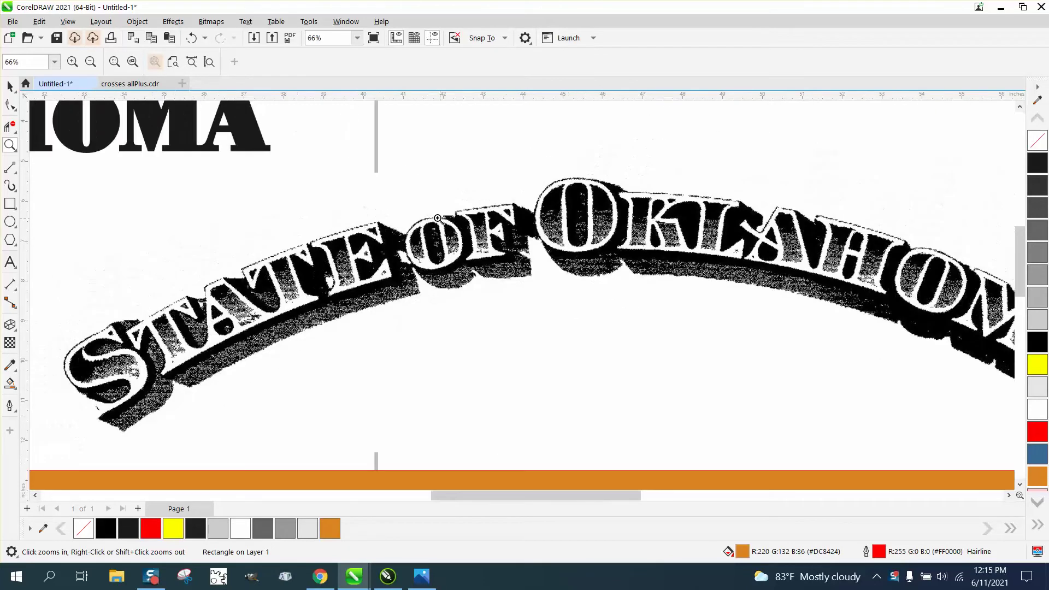
scroll(437, 219, down, 2)
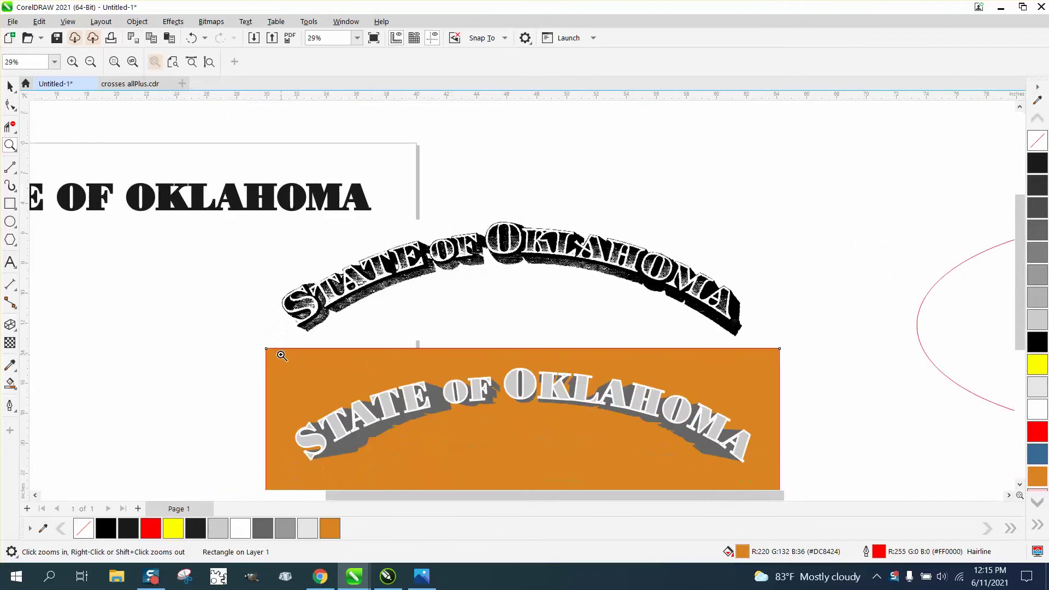
key(shift+F2)
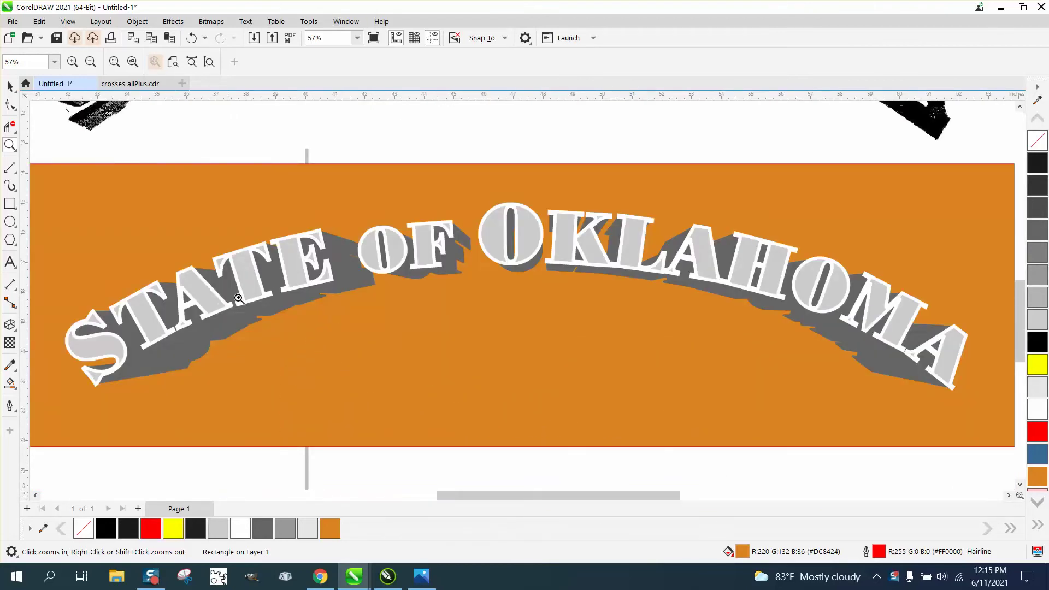
scroll(525, 284, down, 4)
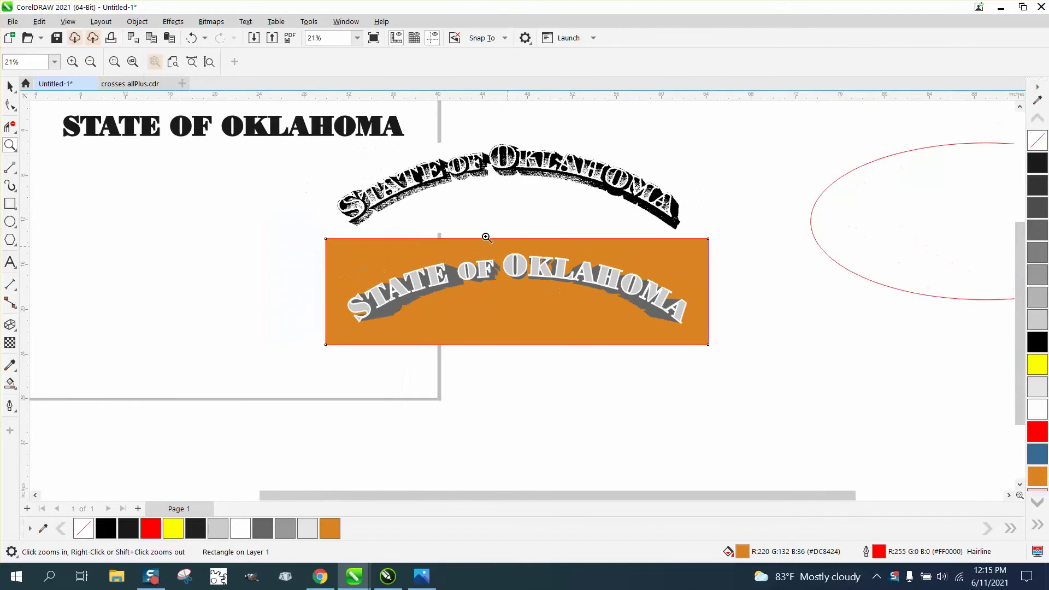
- Move the flat STATE OF OKLAHOMA text below the orange panel, keeping its current font
click(10, 86)
drag(275, 136, 267, 157)
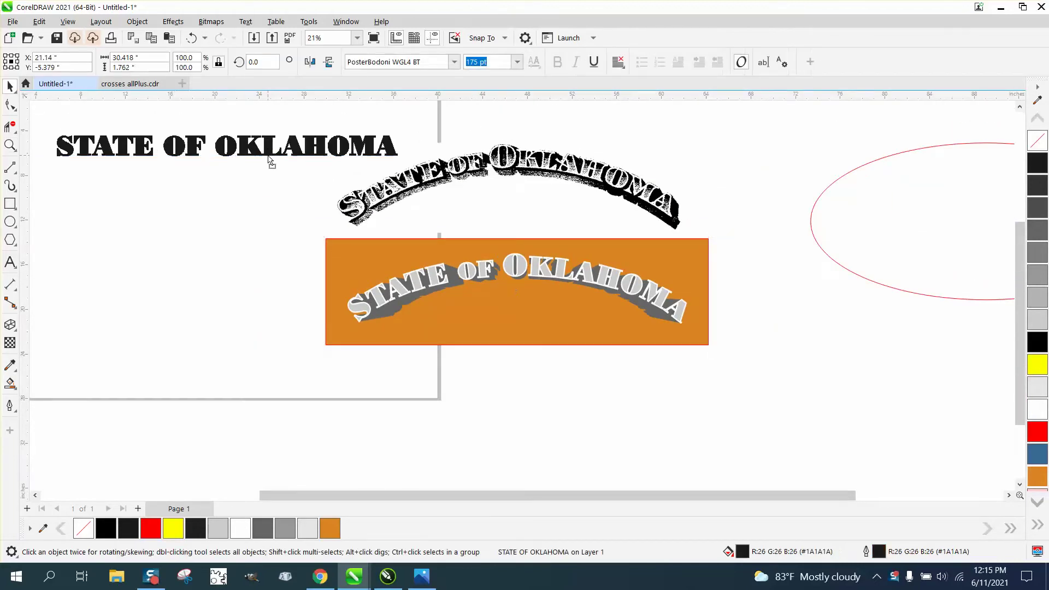
click(453, 63)
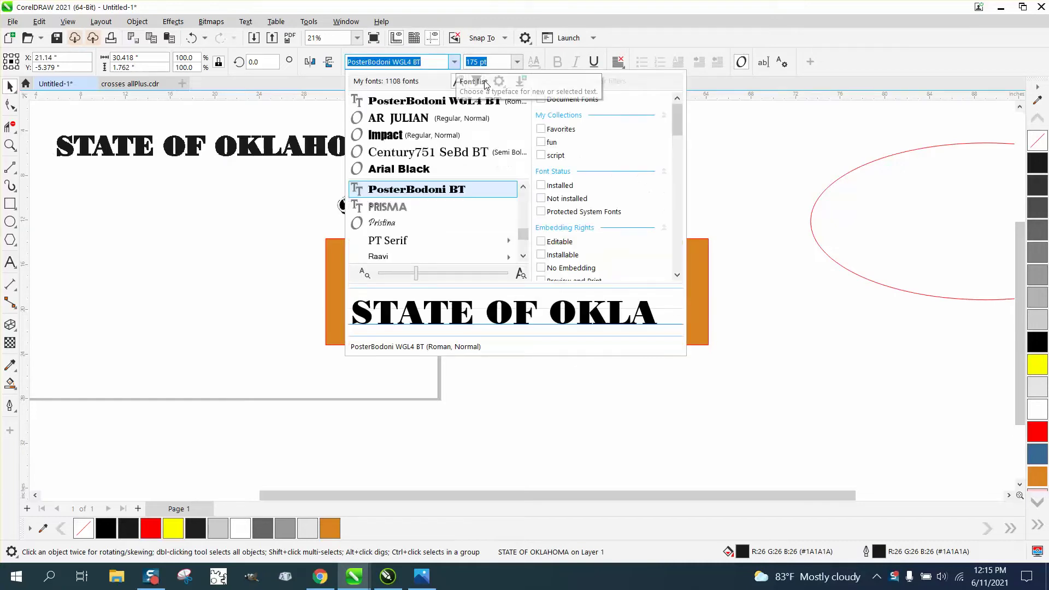
click(522, 188)
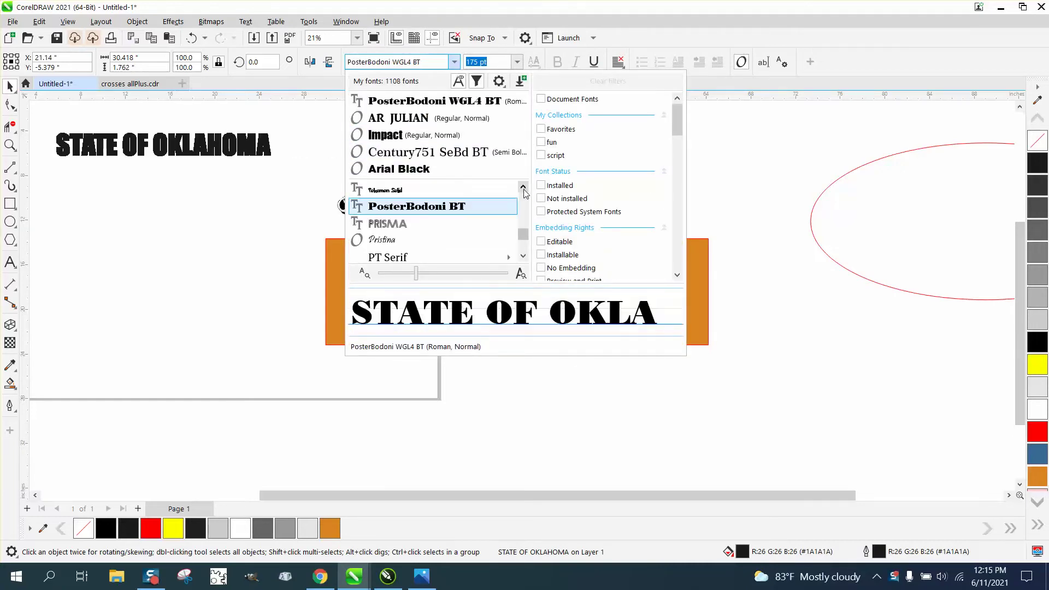
click(524, 189)
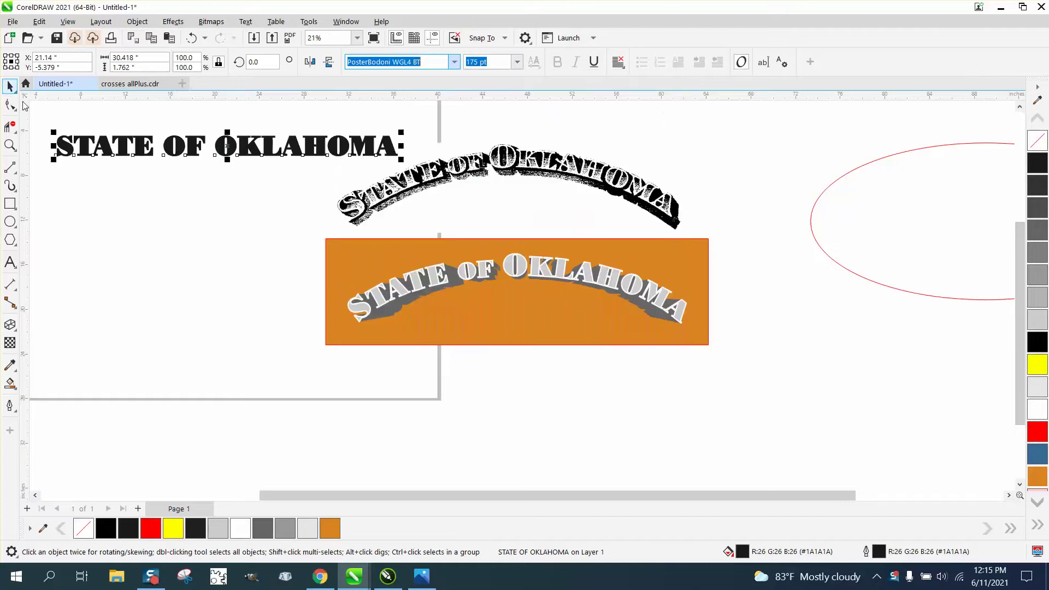
key(Escape)
drag(229, 147, 194, 128)
scroll(194, 128, down, 1)
scroll(432, 164, down, 1)
click(677, 165)
scroll(676, 165, down, 1)
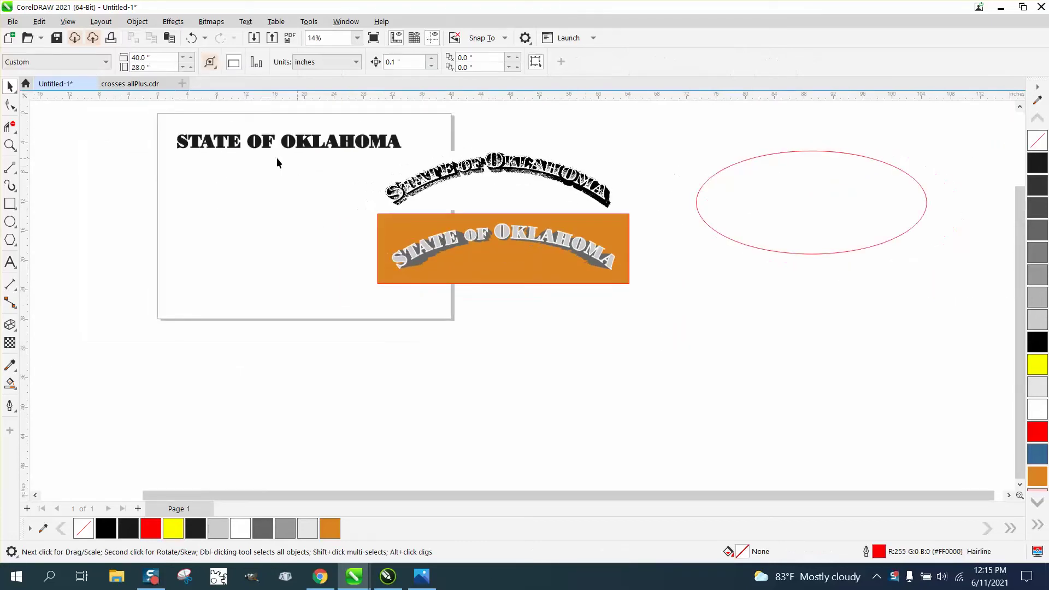
drag(296, 151, 546, 344)
- Remove the flat text's fill and give it a black 8 pt outline
click(10, 145)
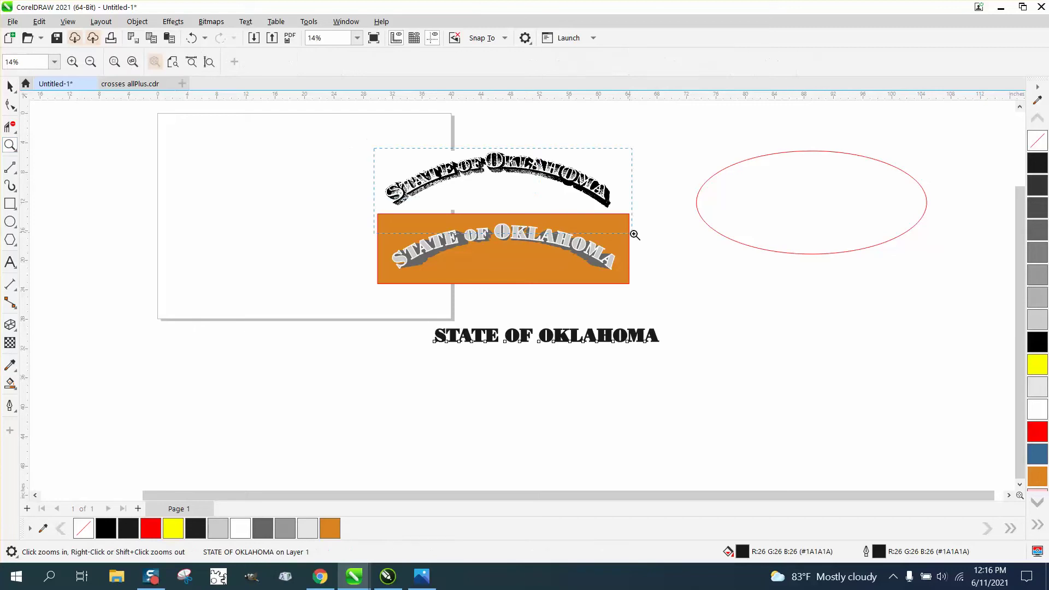
drag(634, 235, 375, 147)
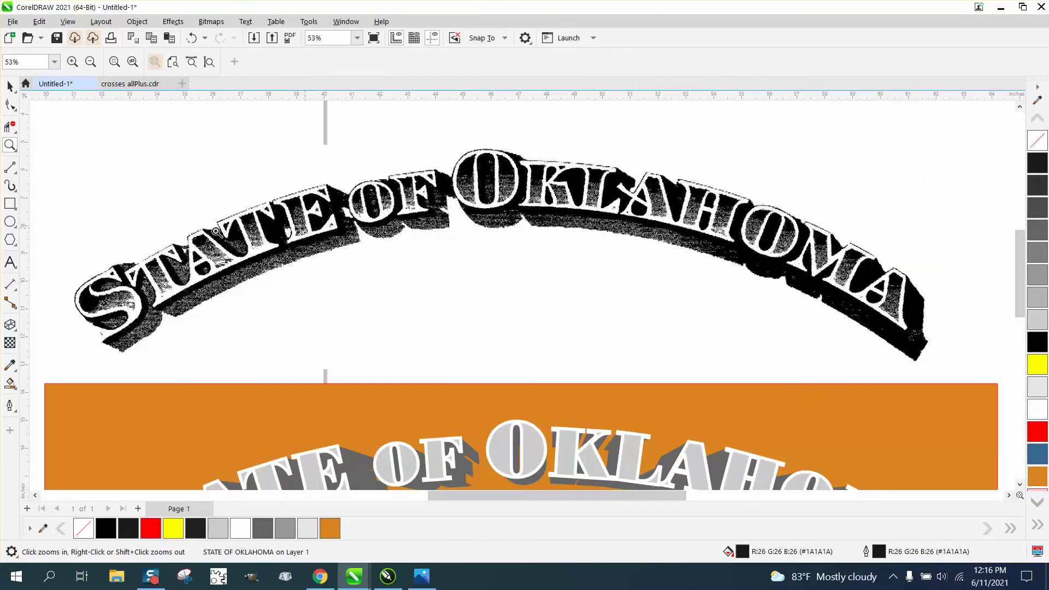
scroll(116, 216, down, 2)
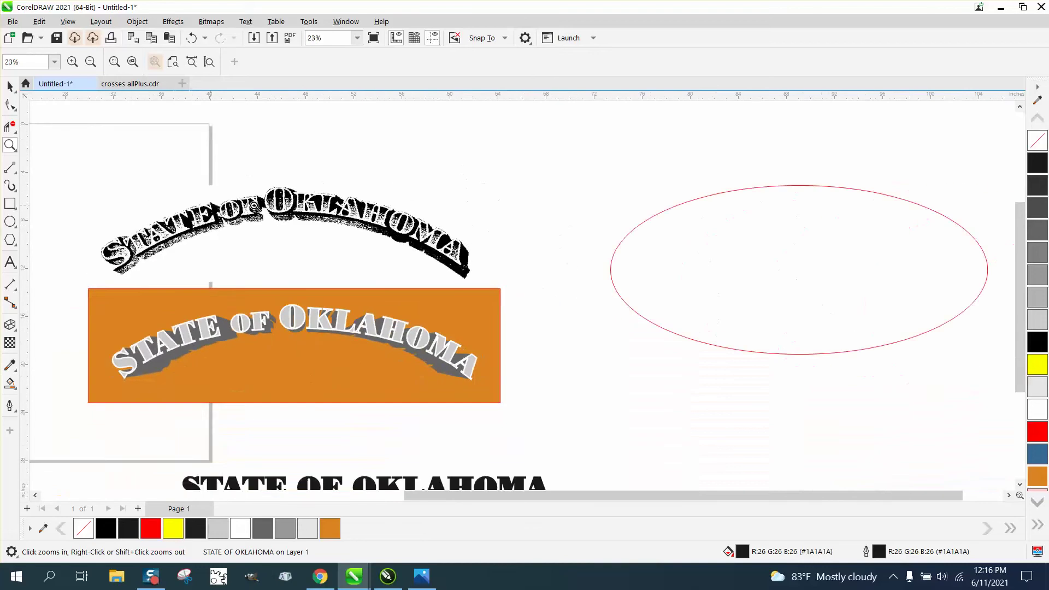
scroll(254, 205, down, 1)
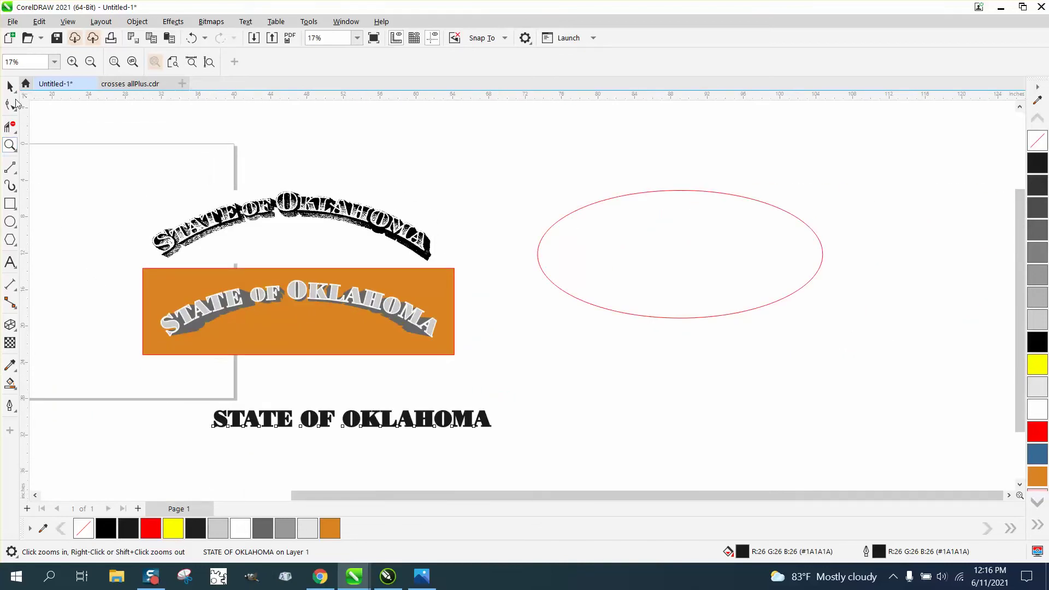
click(10, 86)
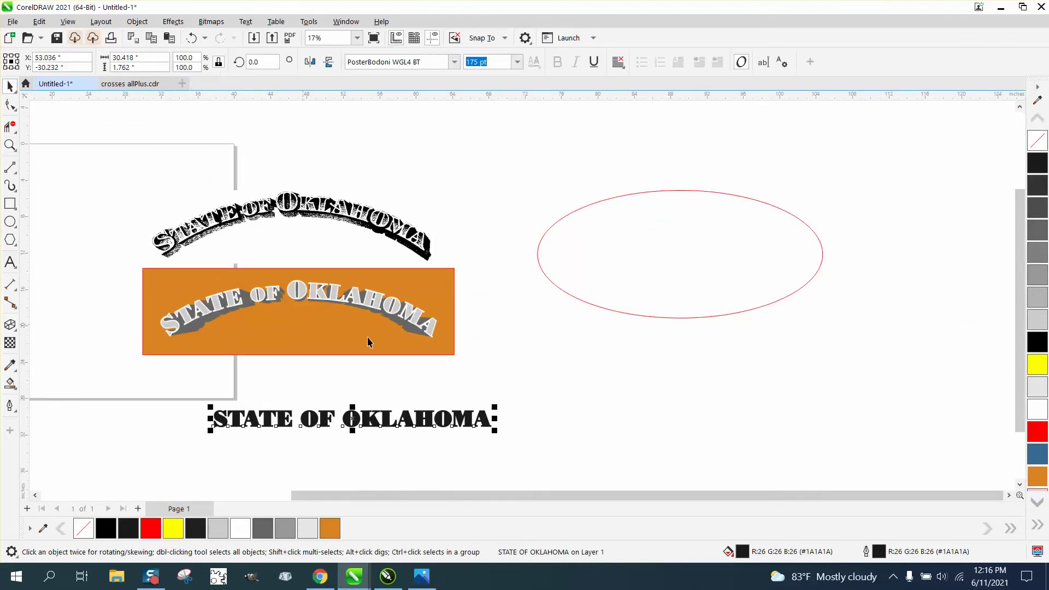
click(1040, 144)
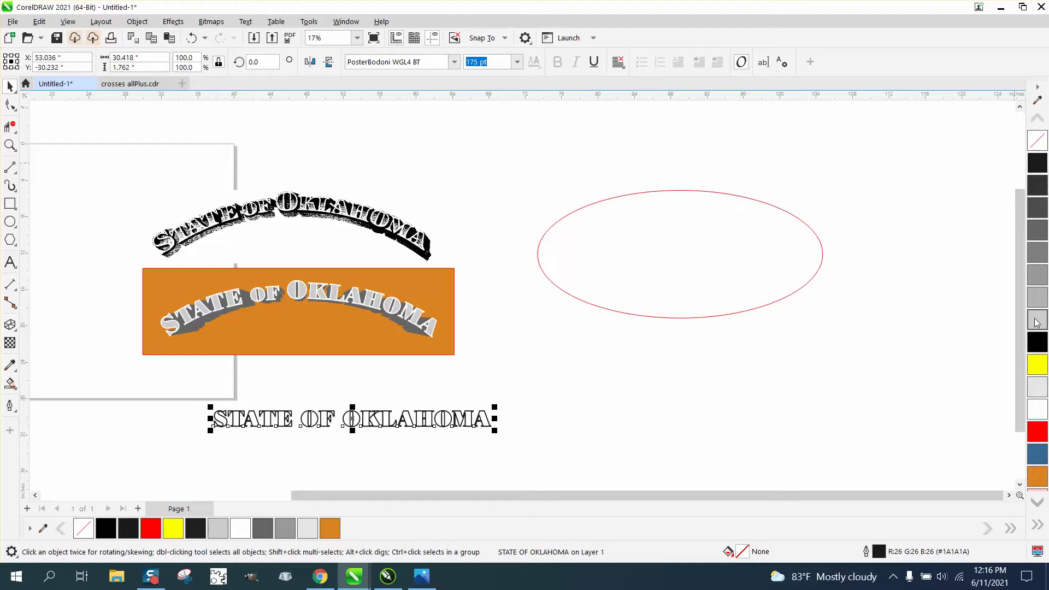
right_click(1038, 342)
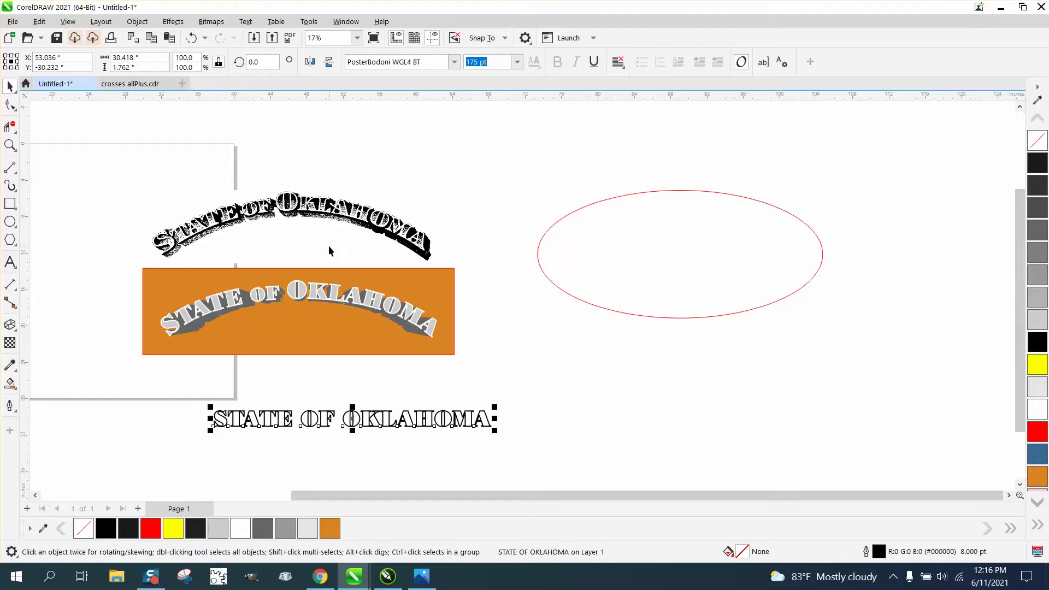
click(10, 145)
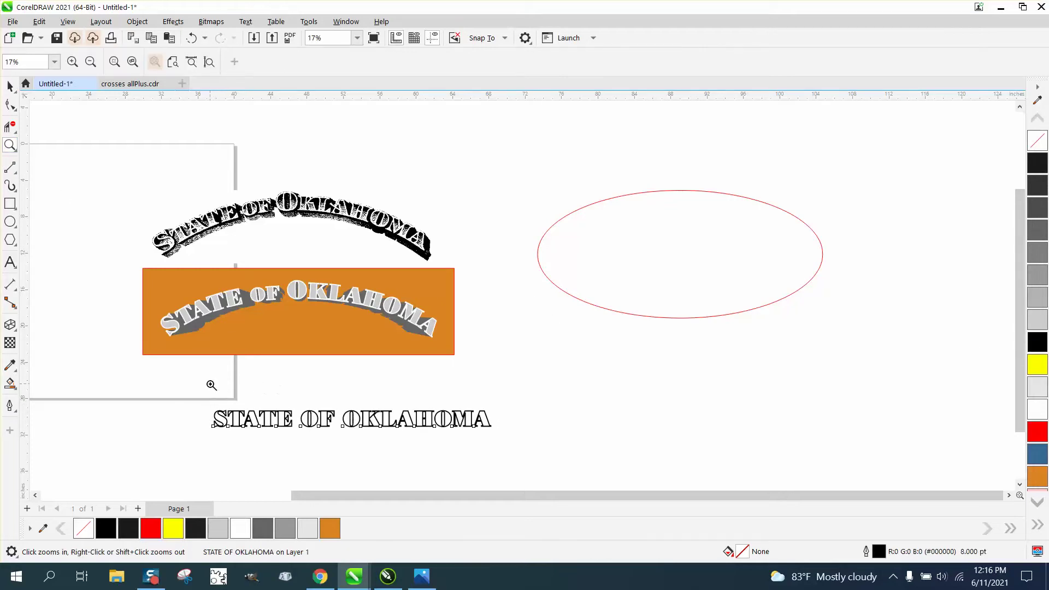
- Size the word OF to 150 pt and the first O of OKLAHOMA to 200 pt
drag(211, 387, 523, 450)
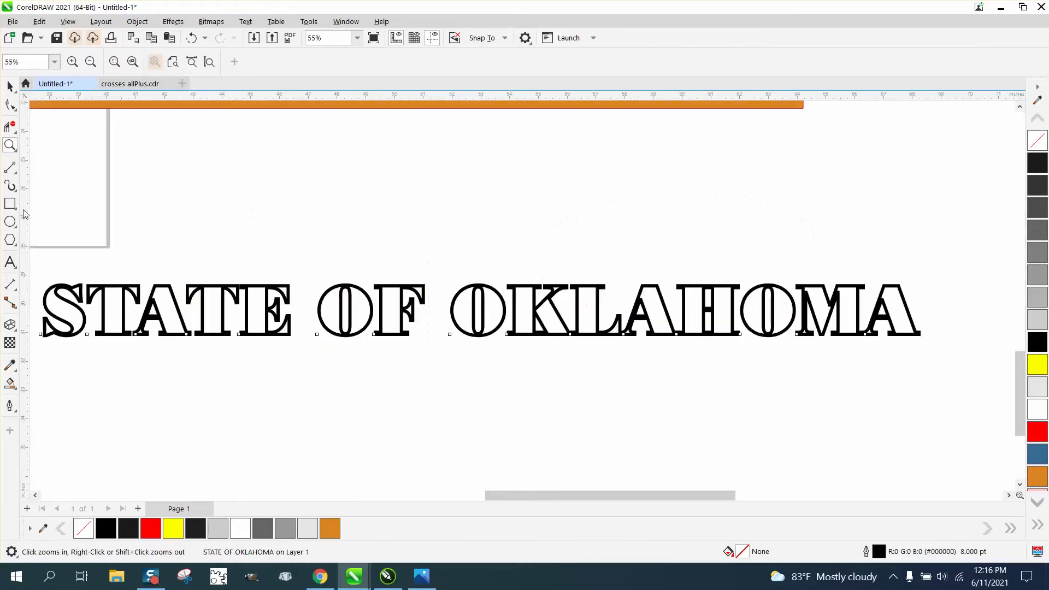
click(10, 262)
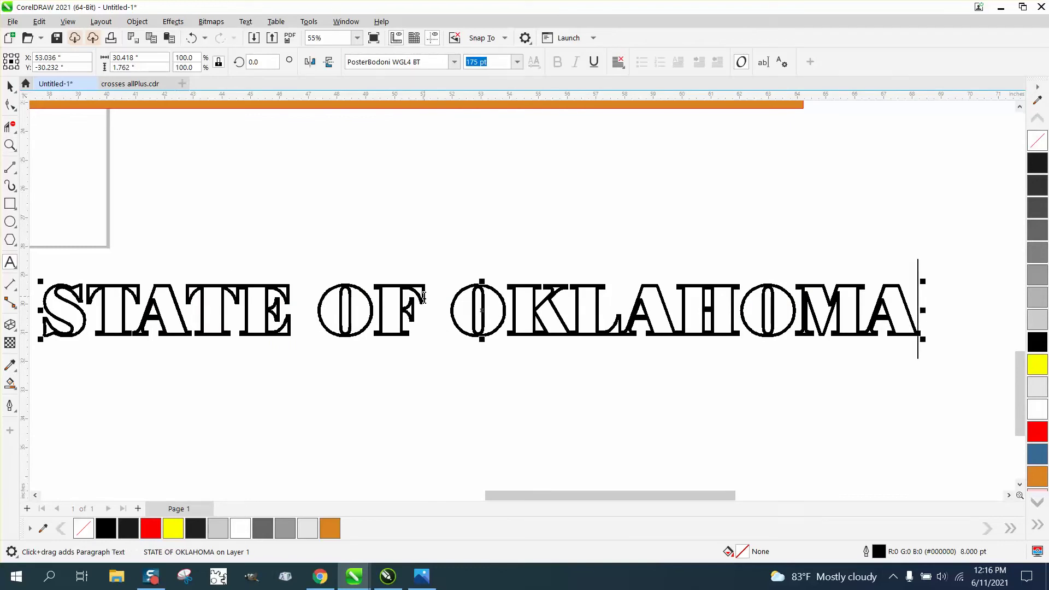
drag(426, 298, 319, 298)
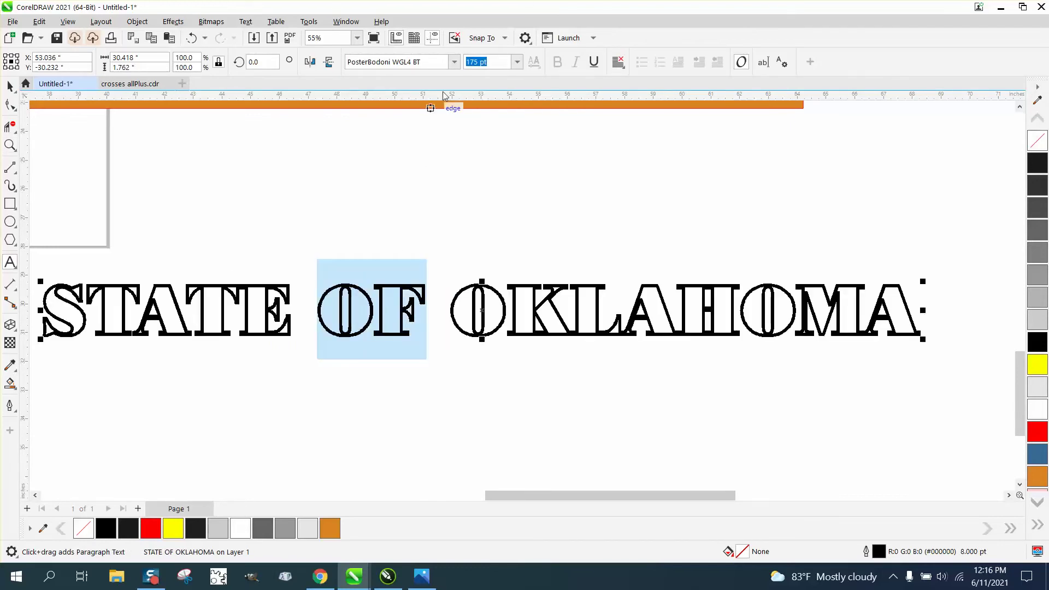
click(467, 63)
text(150)
key(Return)
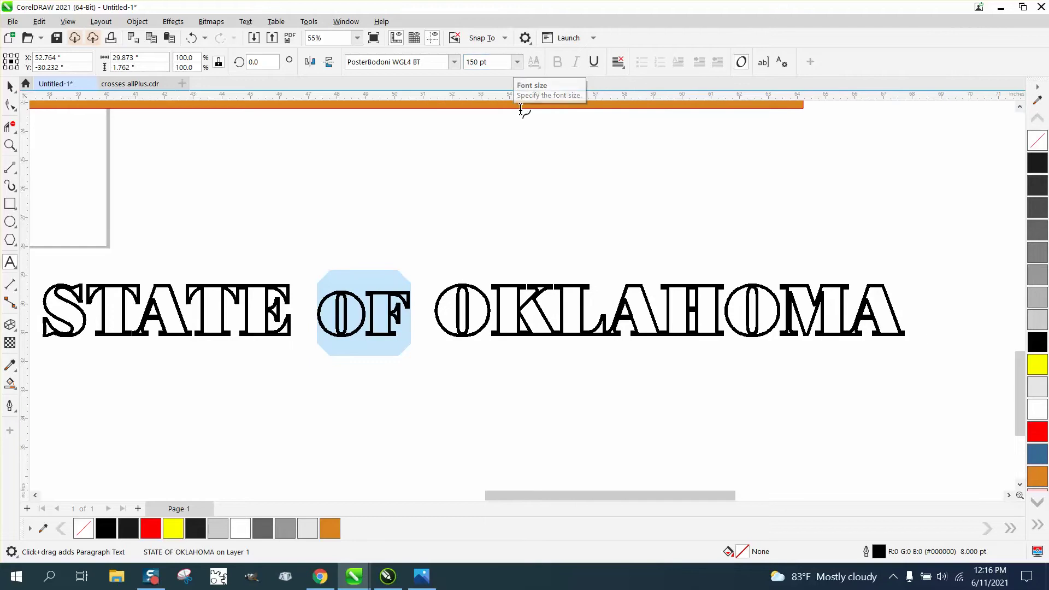
drag(491, 302, 446, 307)
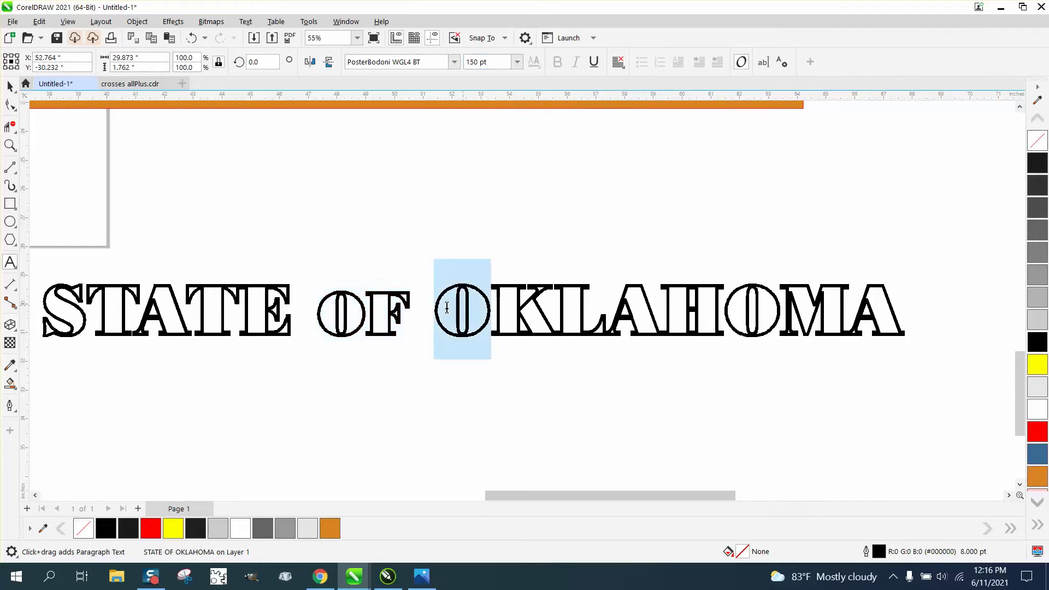
click(498, 64)
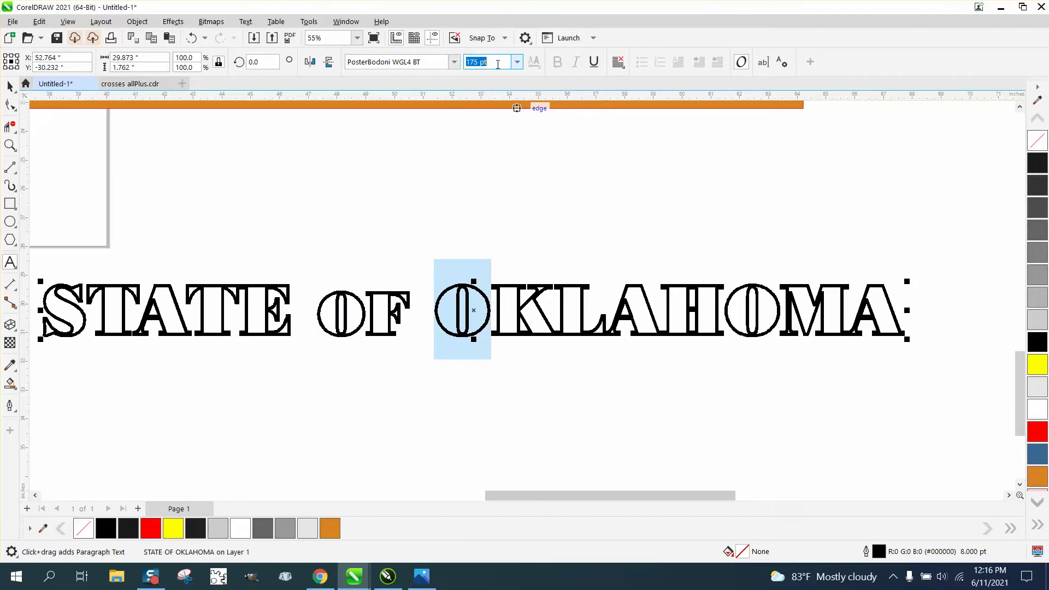
text(200)
key(Return)
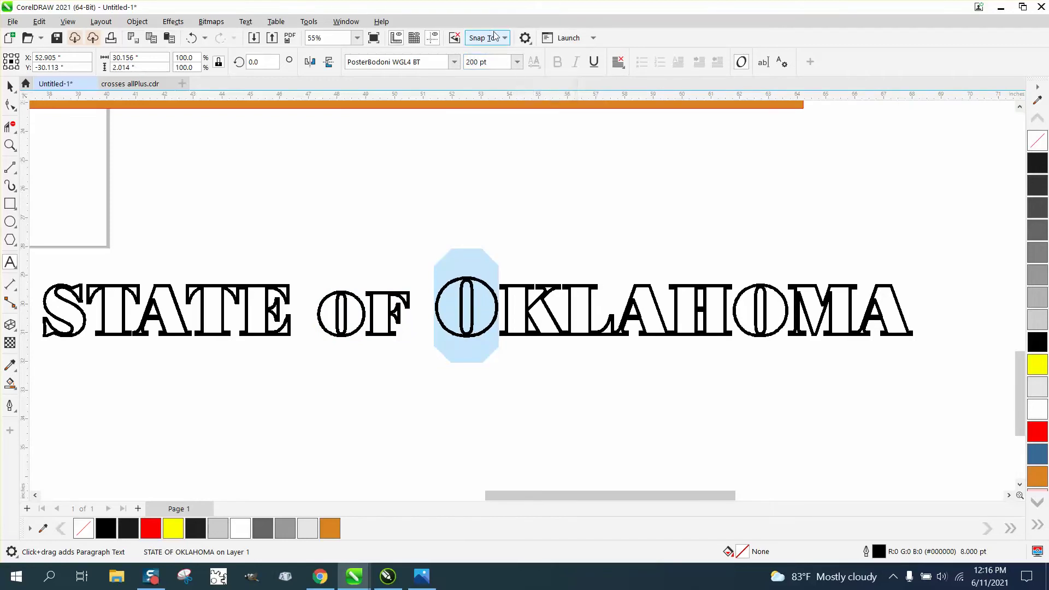
- Enlarge the initial S of STATE and the O of OKLAHOMA to 225 pt
scroll(492, 155, down, 1)
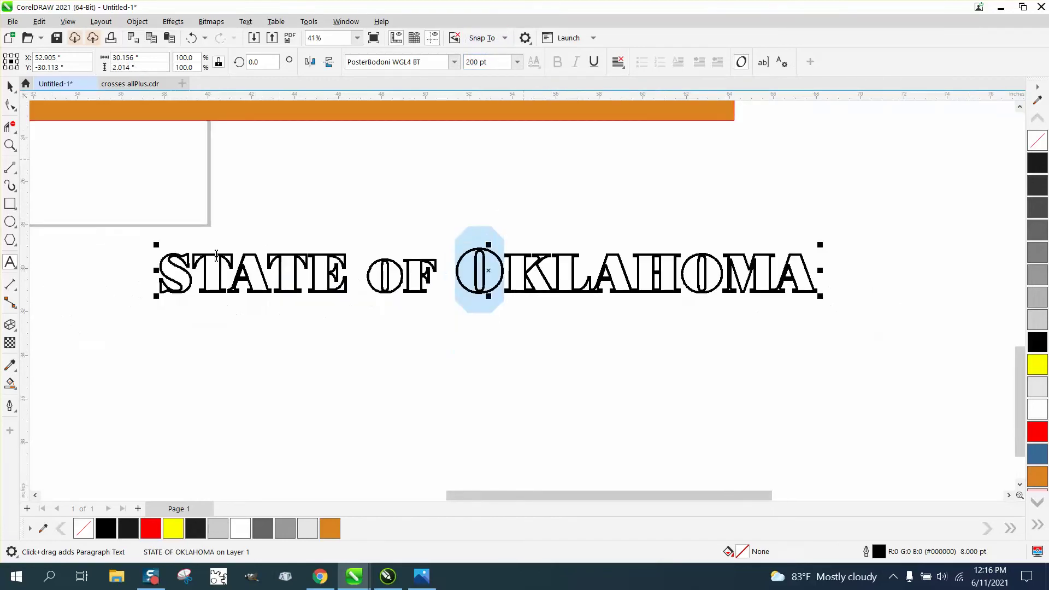
click(188, 267)
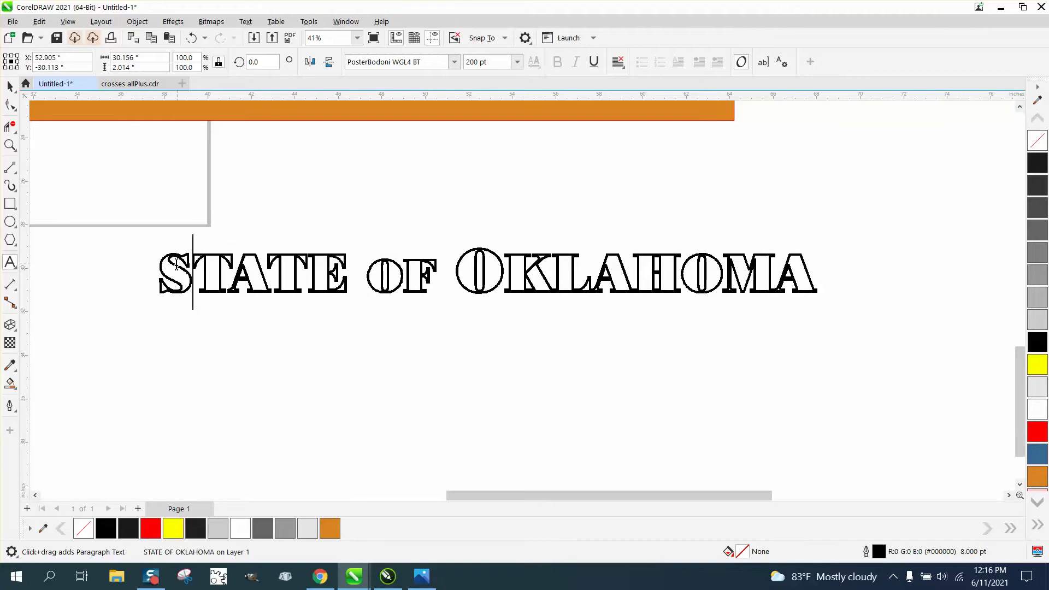
drag(180, 265, 159, 266)
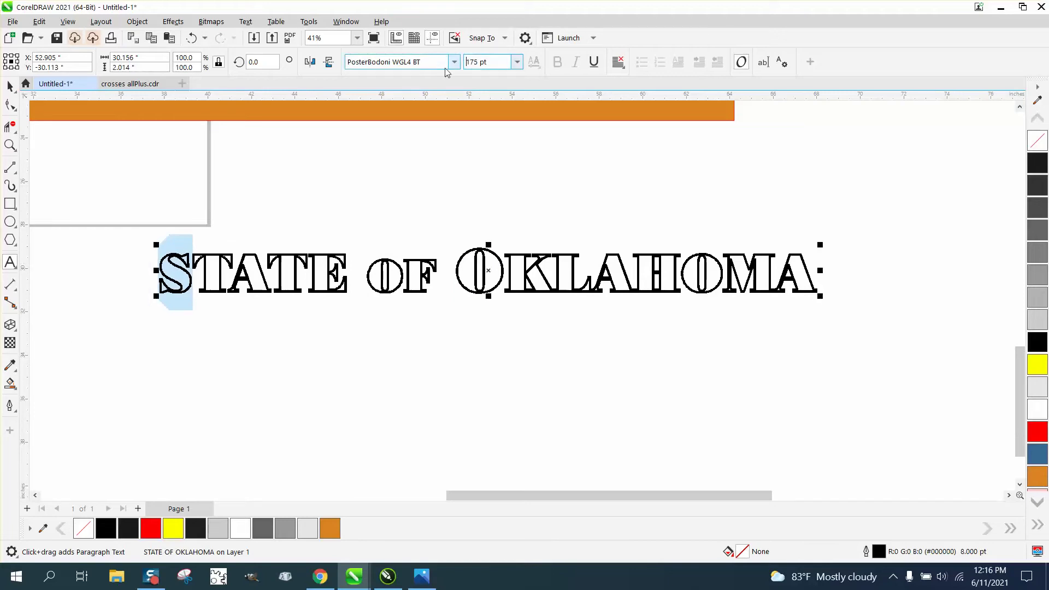
drag(495, 61, 465, 68)
text(225)
key(Return)
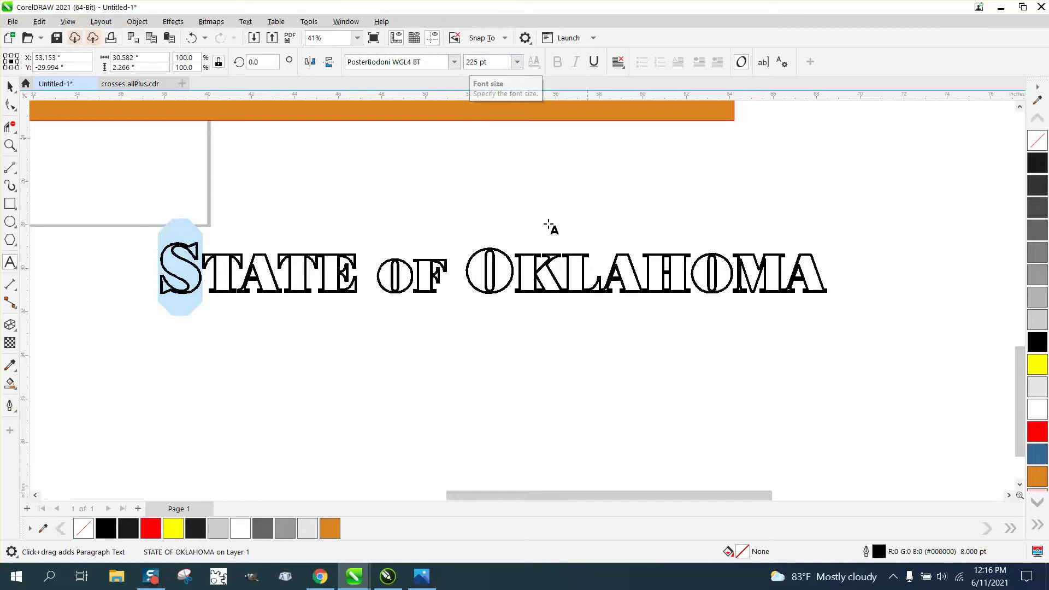
click(514, 271)
key(shift+Left)
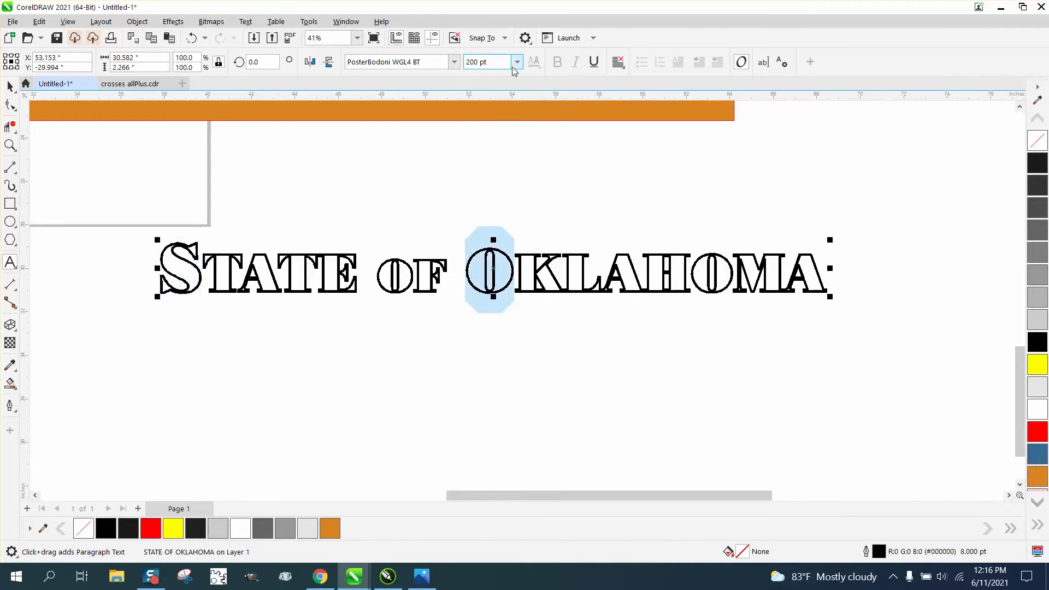
click(517, 61)
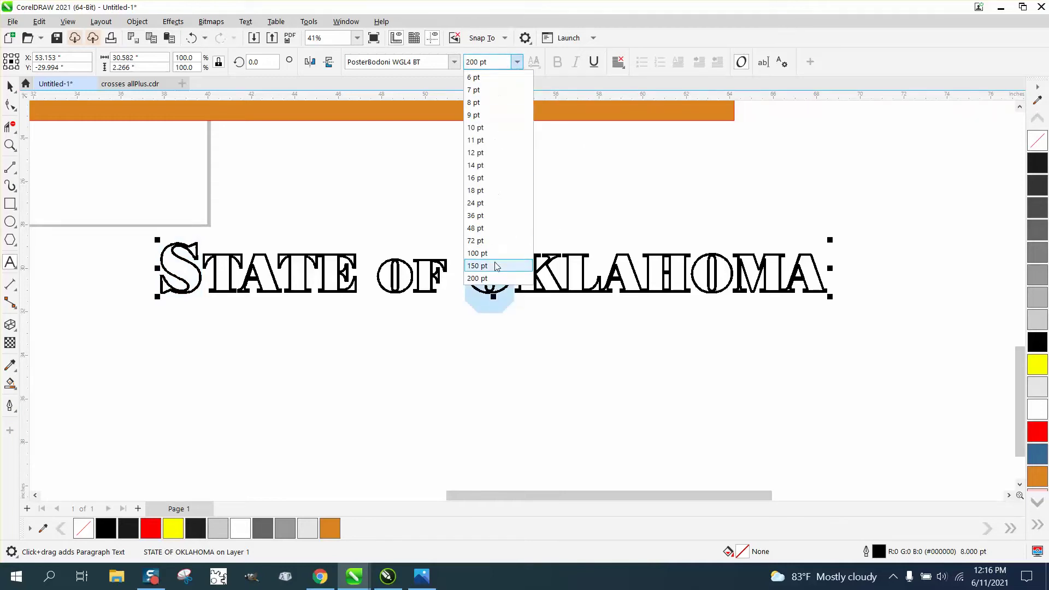
click(463, 63)
text(225)
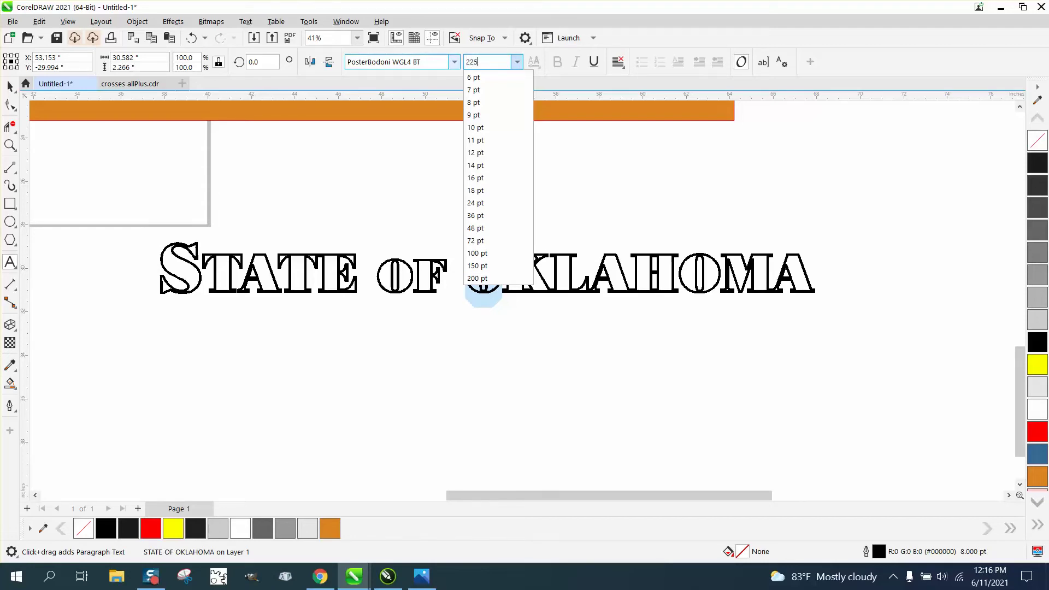
key(Return)
- Select the whole STATE OF OKLAHOMA text object
click(497, 158)
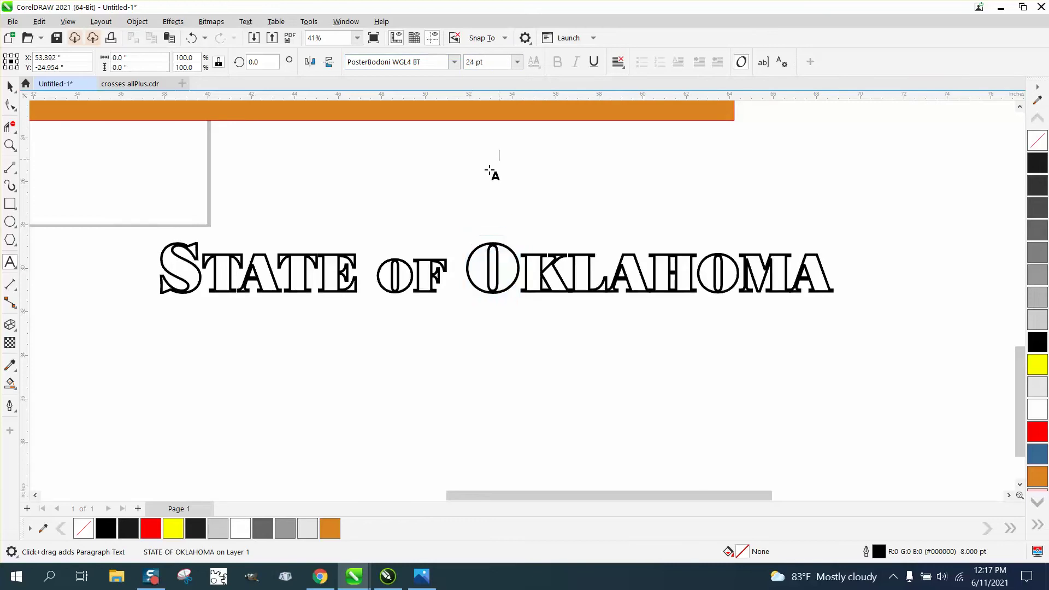
scroll(489, 174, down, 1)
scroll(461, 183, down, 1)
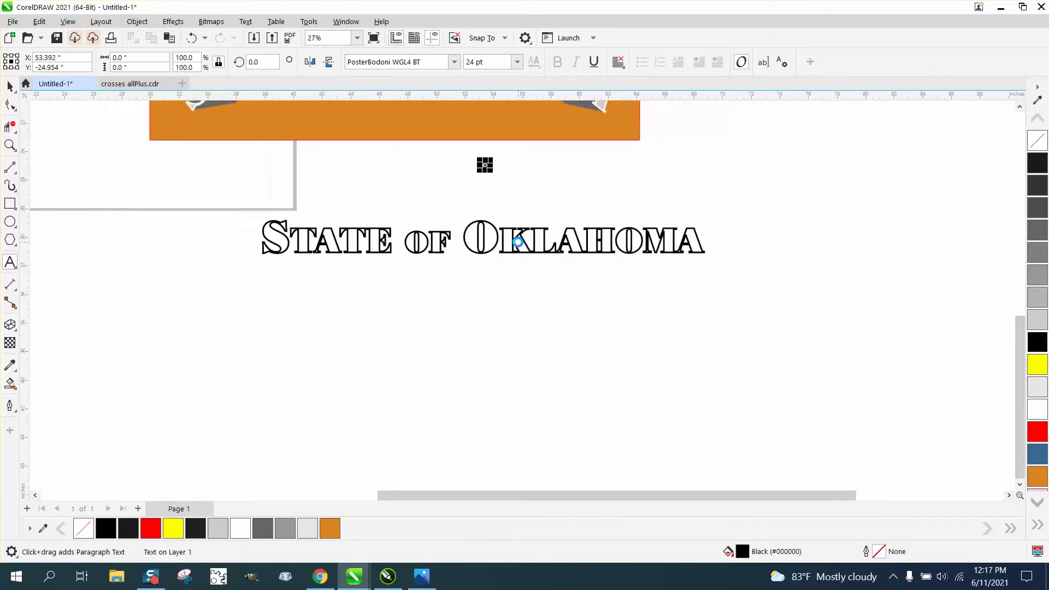
key(Escape)
click(10, 86)
scroll(234, 165, down, 3)
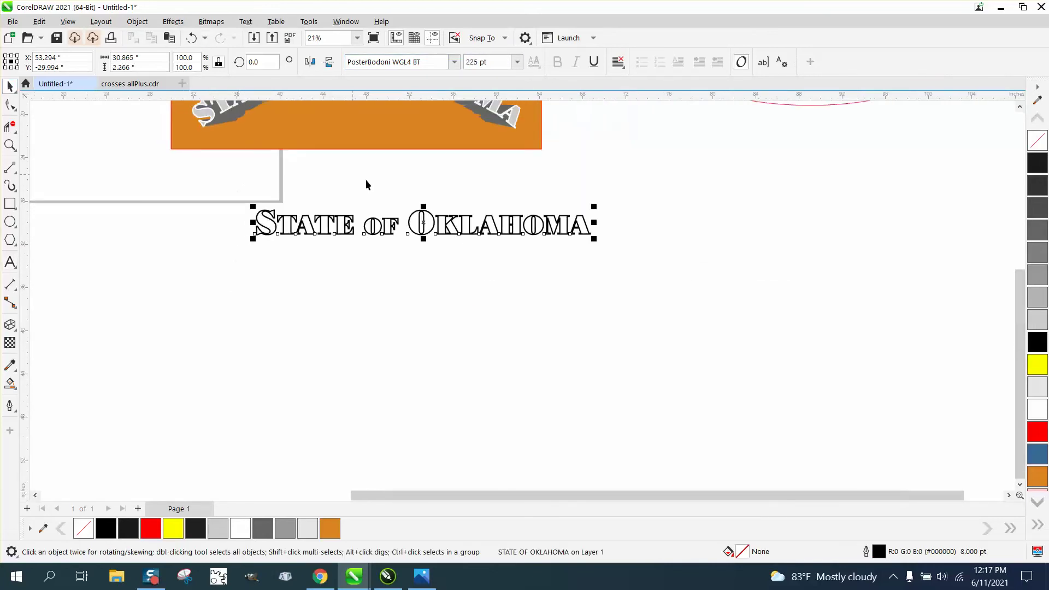
- Position the red ellipse below the text and start Text > Fit Text to Path
drag(650, 177, 661, 335)
drag(517, 244, 683, 245)
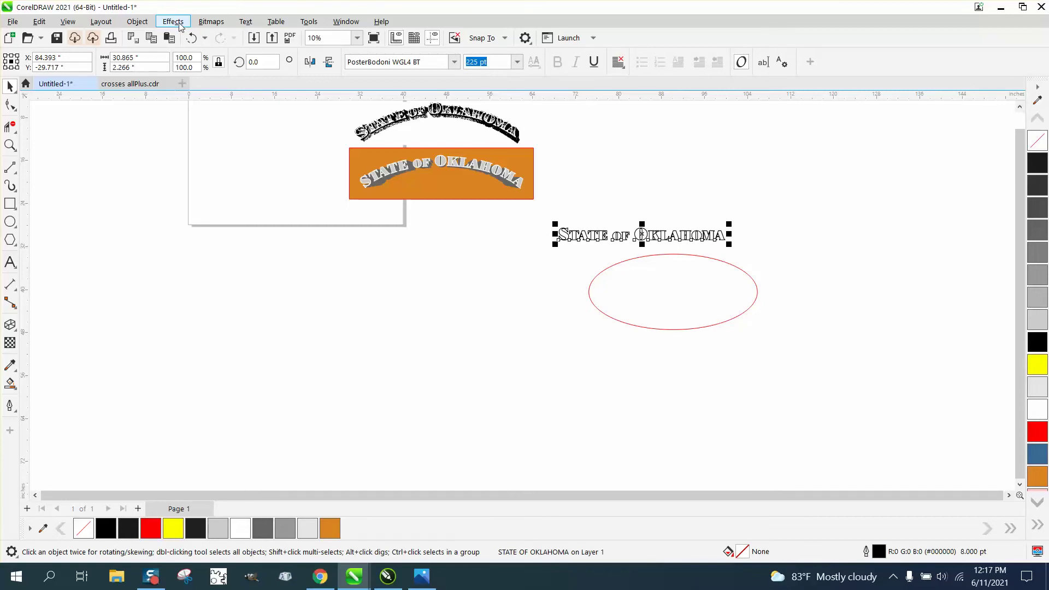
click(245, 22)
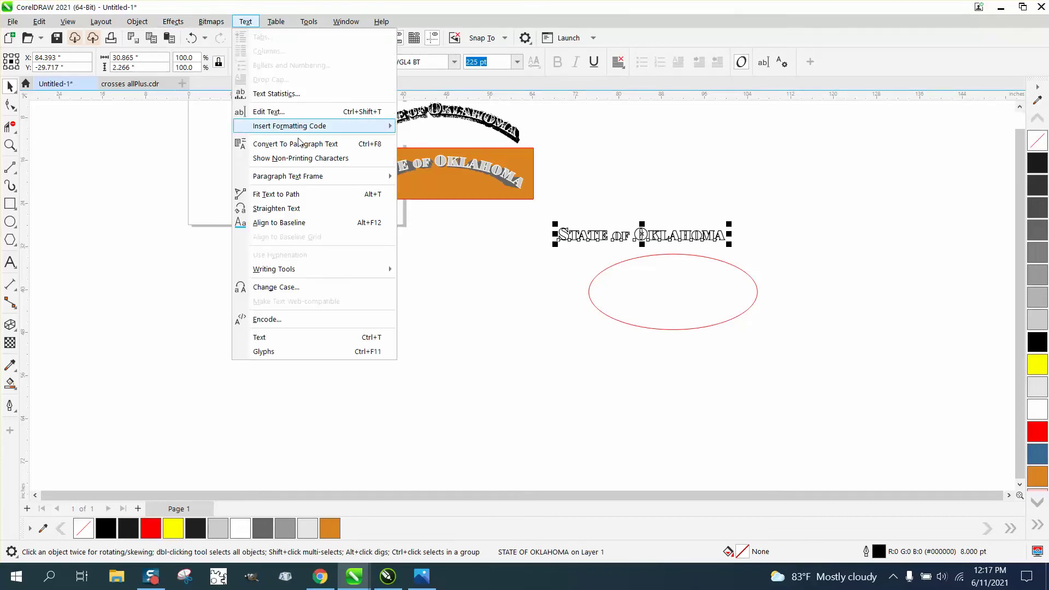
click(297, 195)
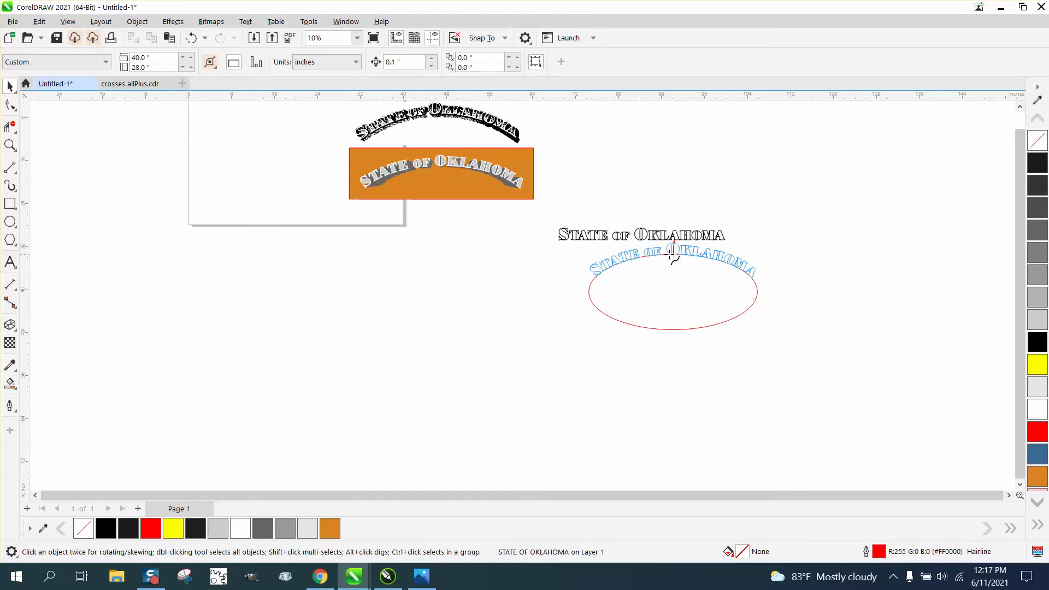
- Arch the text along the ellipse's top, then break it apart from the ellipse
click(671, 252)
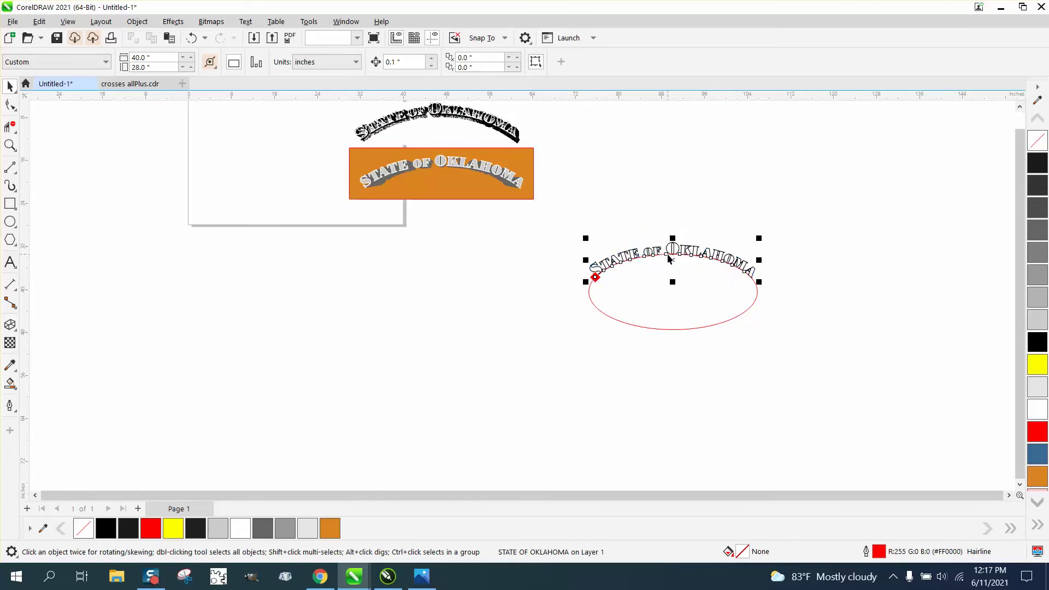
click(11, 145)
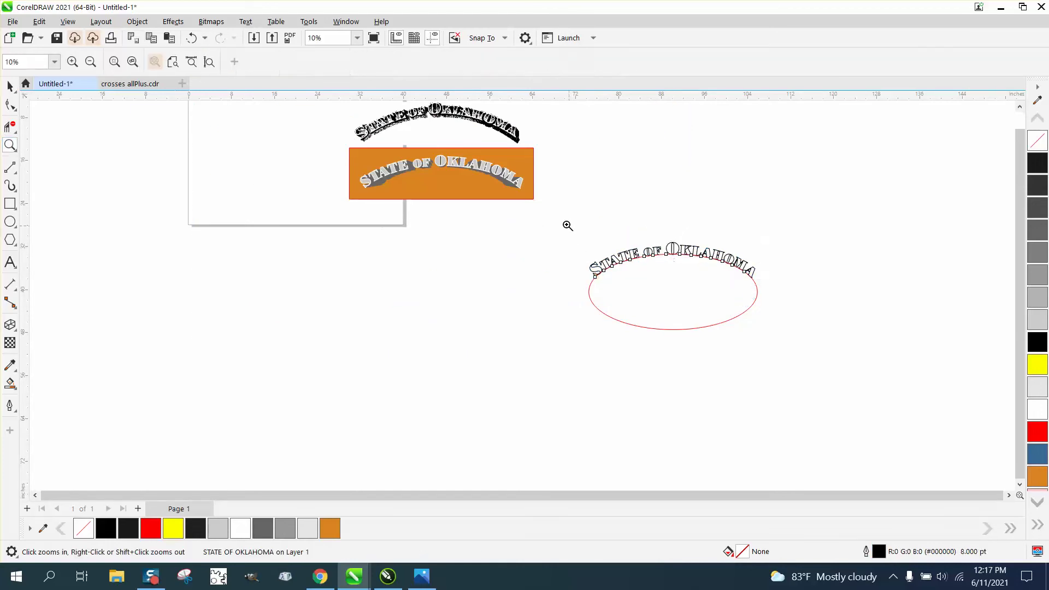
drag(564, 224, 768, 337)
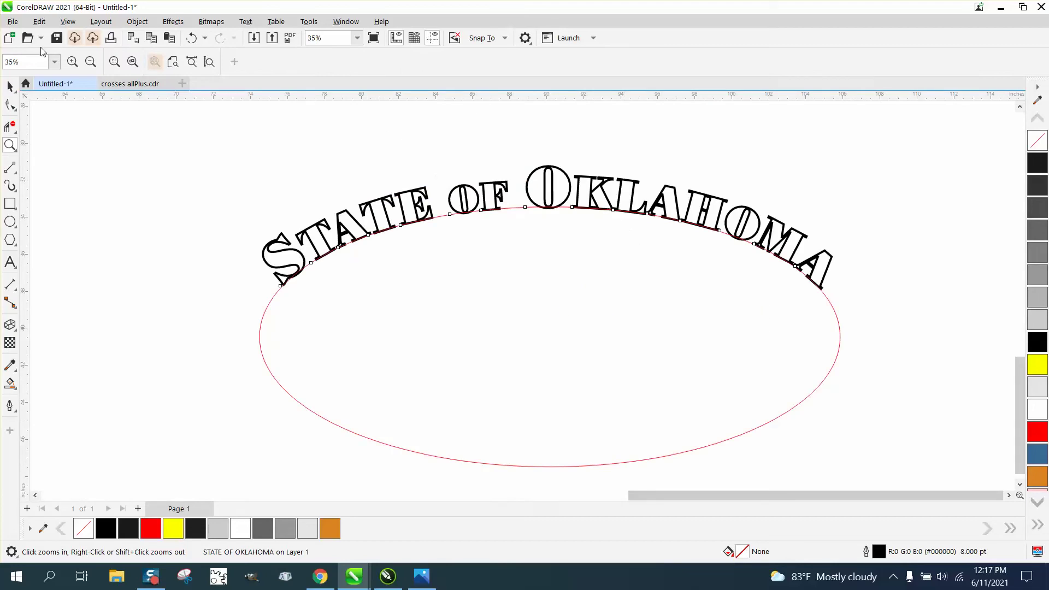
click(10, 86)
scroll(230, 120, down, 1)
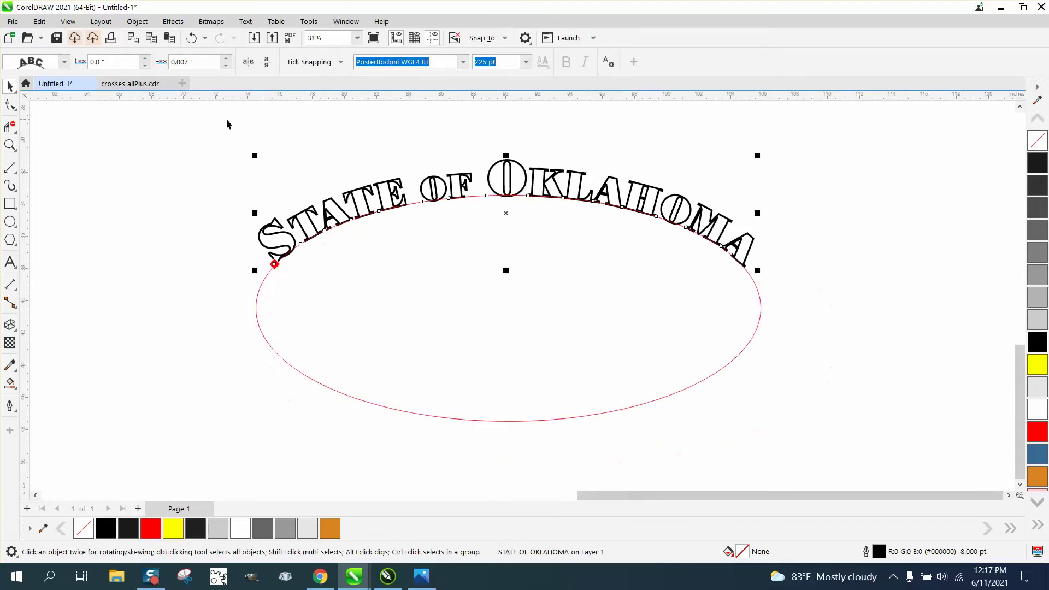
drag(227, 119, 811, 466)
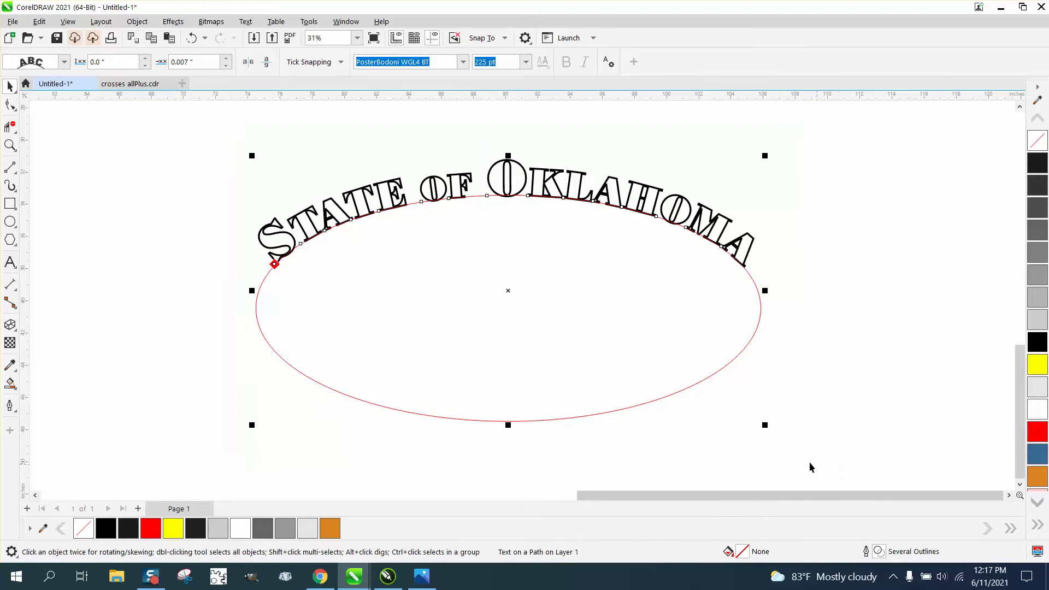
click(137, 22)
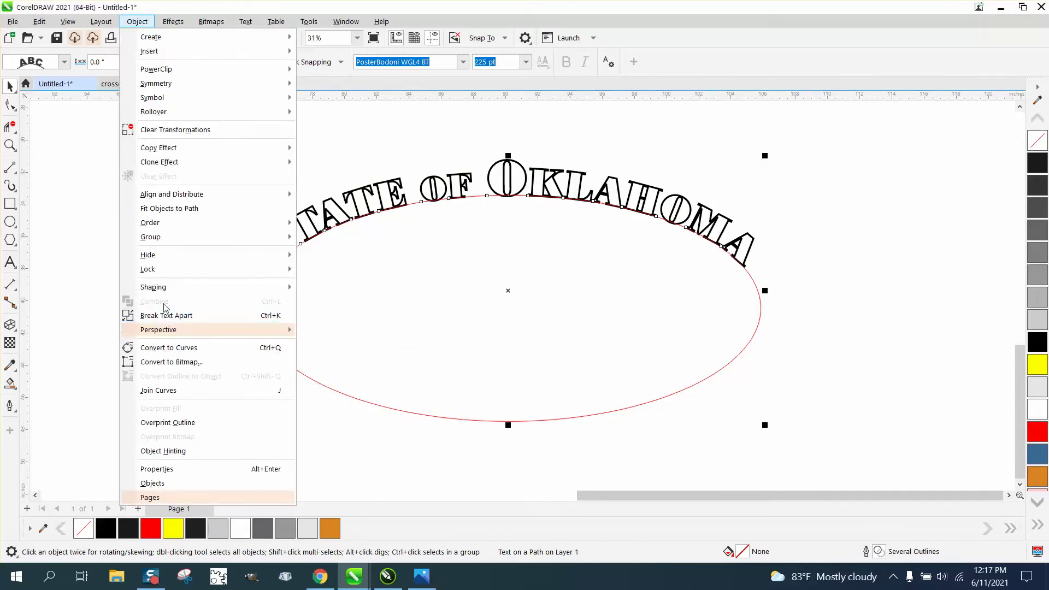
click(203, 317)
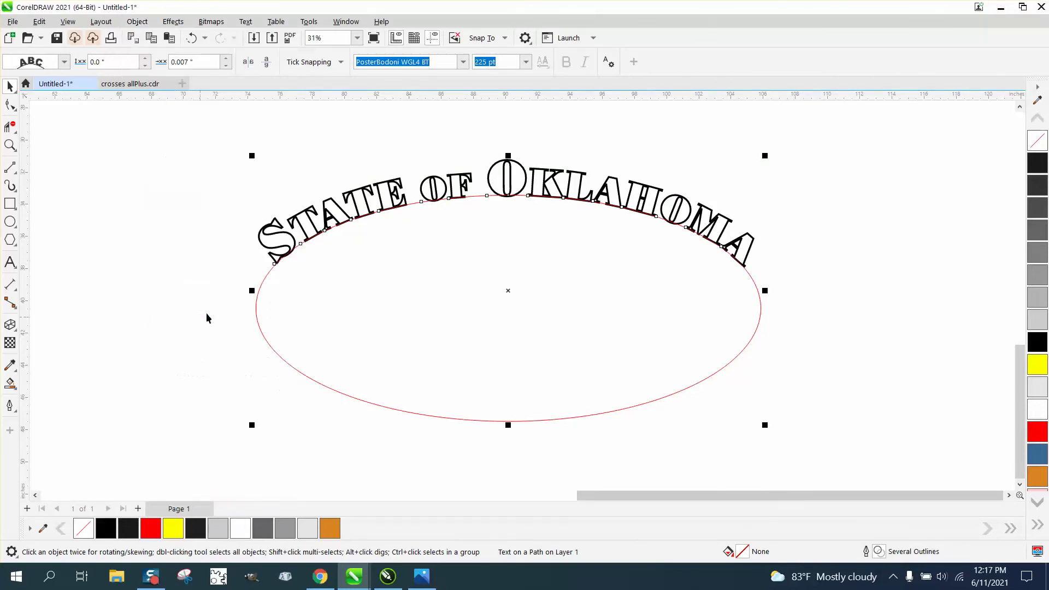
- Delete the red guiding ellipse
click(252, 323)
click(264, 326)
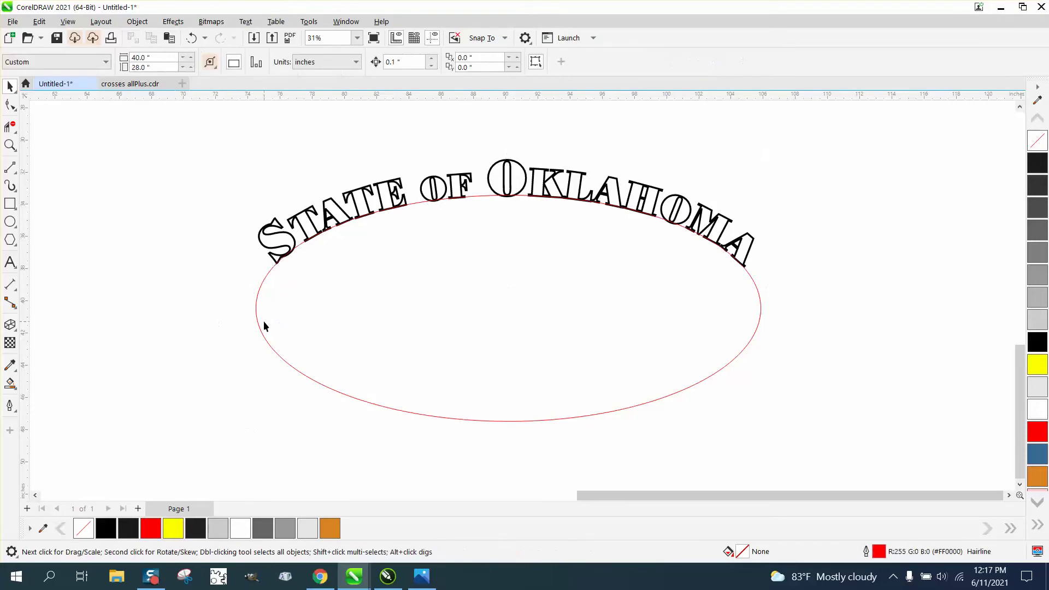
click(256, 328)
key(Delete)
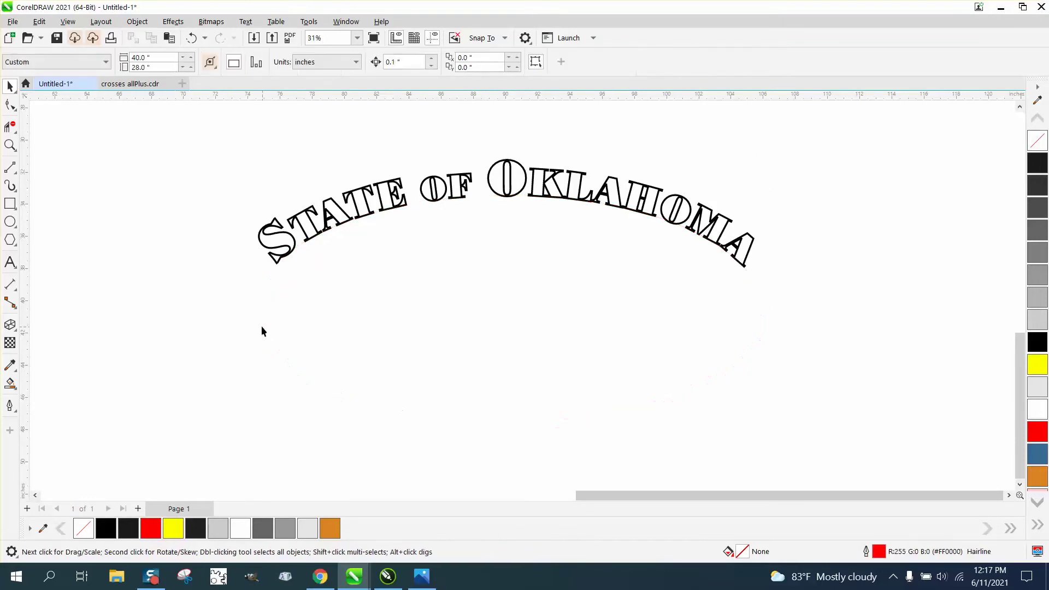
- Drag the orange panel artwork down beside the arched title and zoom in on the text
scroll(508, 197, down, 2)
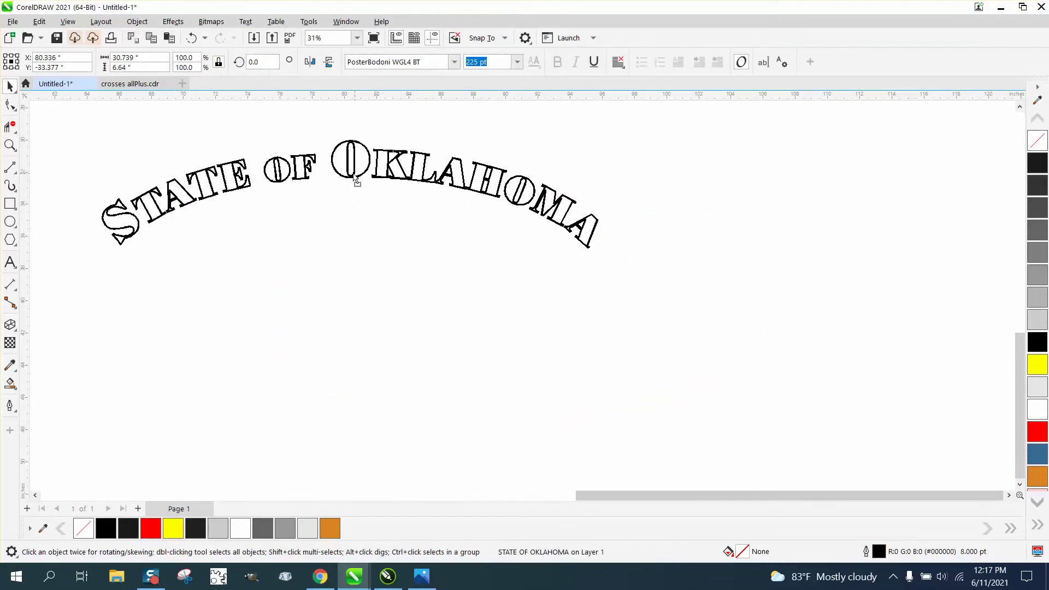
click(574, 219)
scroll(658, 233, down, 3)
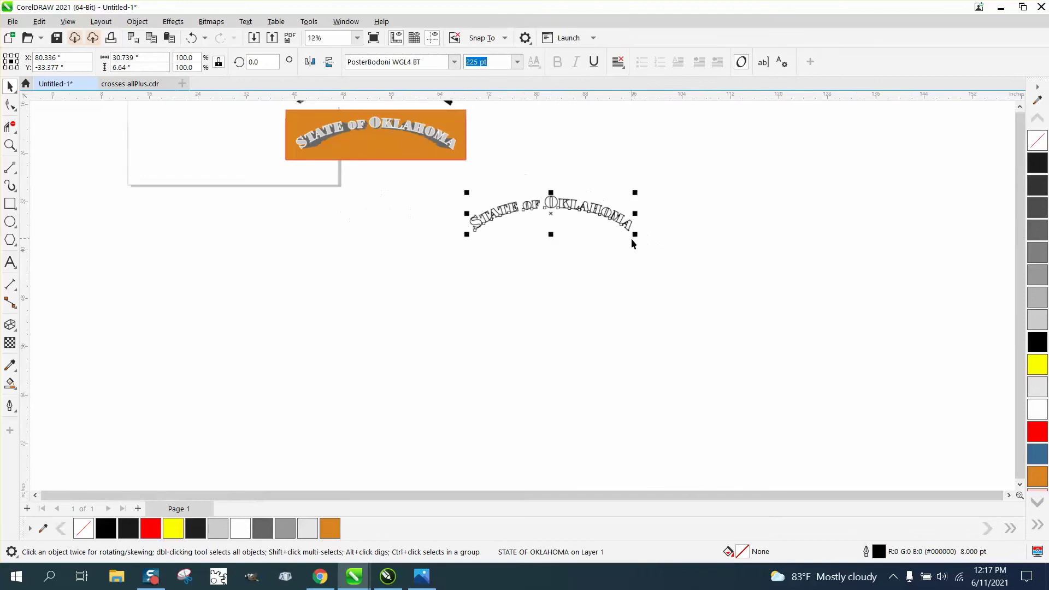
drag(279, 104, 490, 165)
drag(376, 135, 375, 208)
click(9, 146)
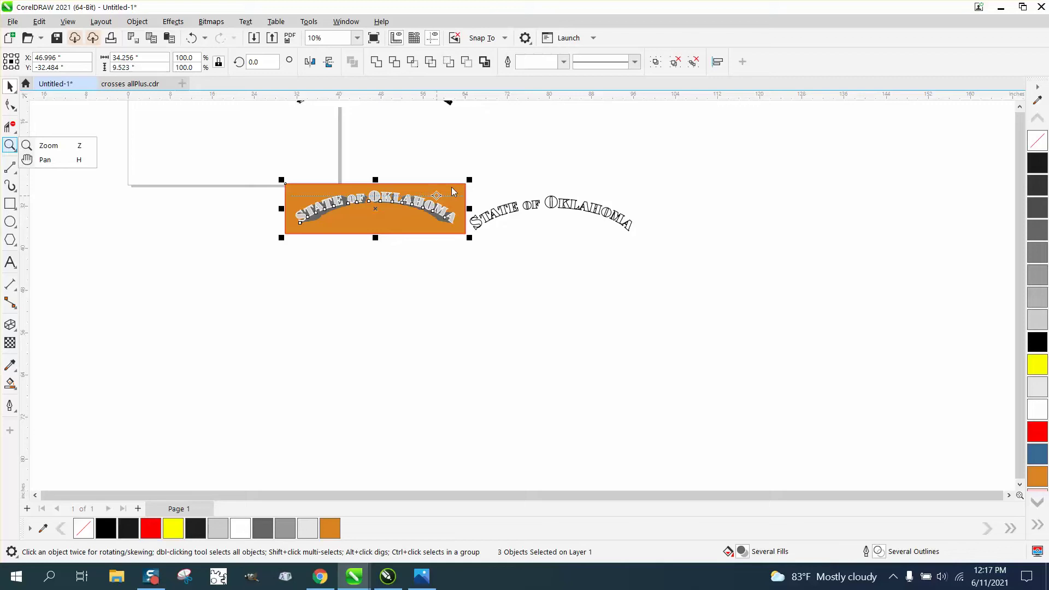
click(48, 145)
drag(469, 180, 699, 276)
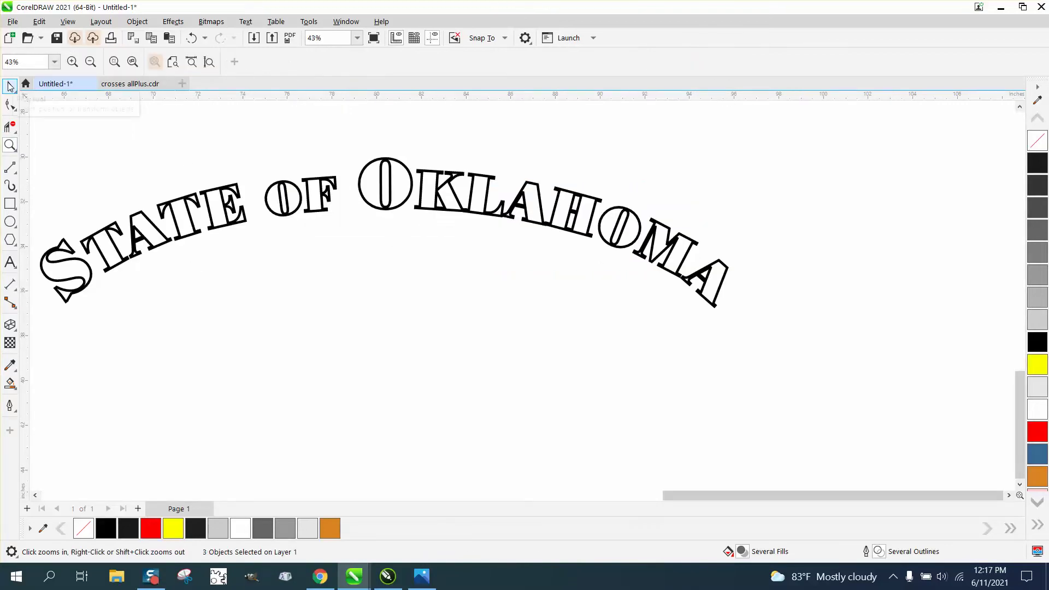
click(9, 87)
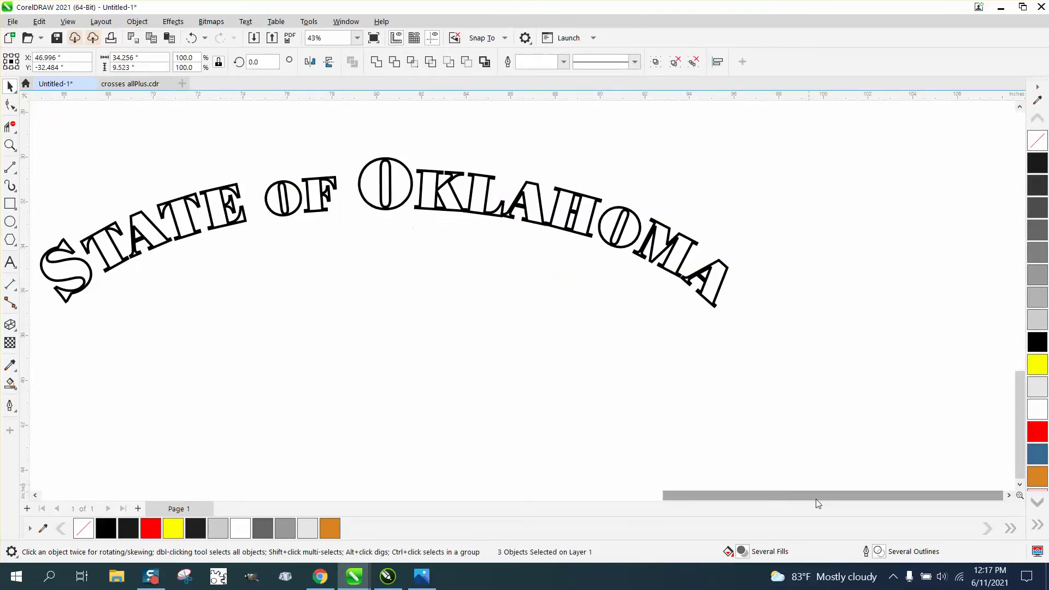
- Reduce the arched title's outline width from 8 pt to 6 pt in the Outline Pen dialog
click(717, 309)
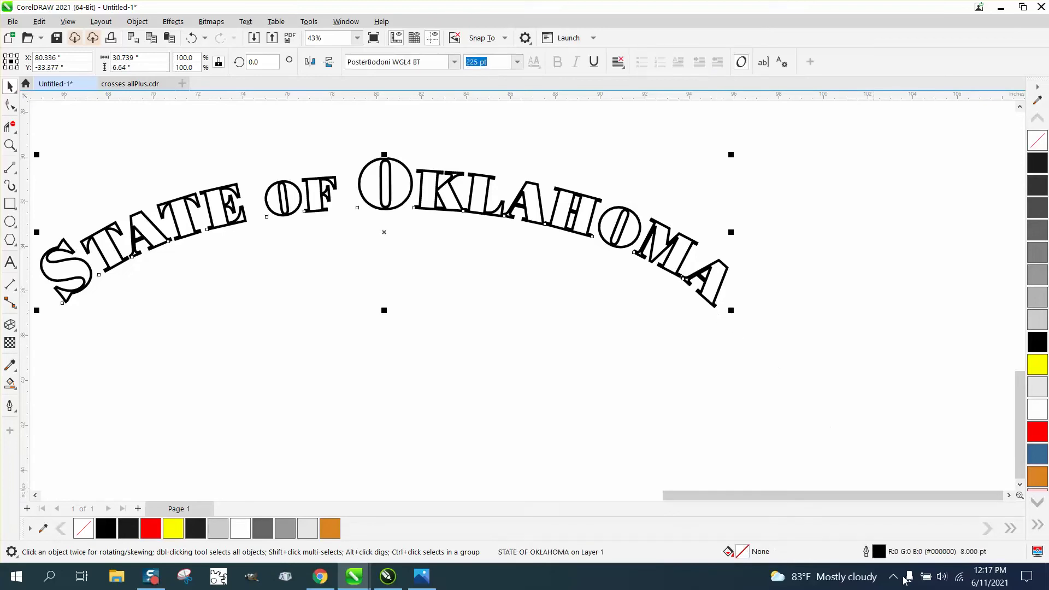
double_click(881, 553)
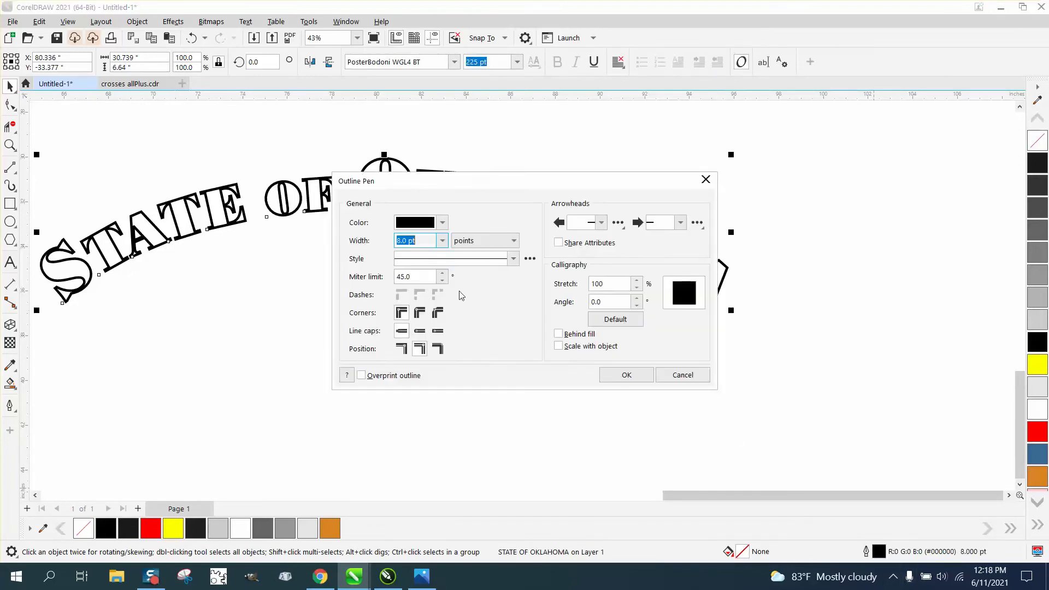
click(442, 241)
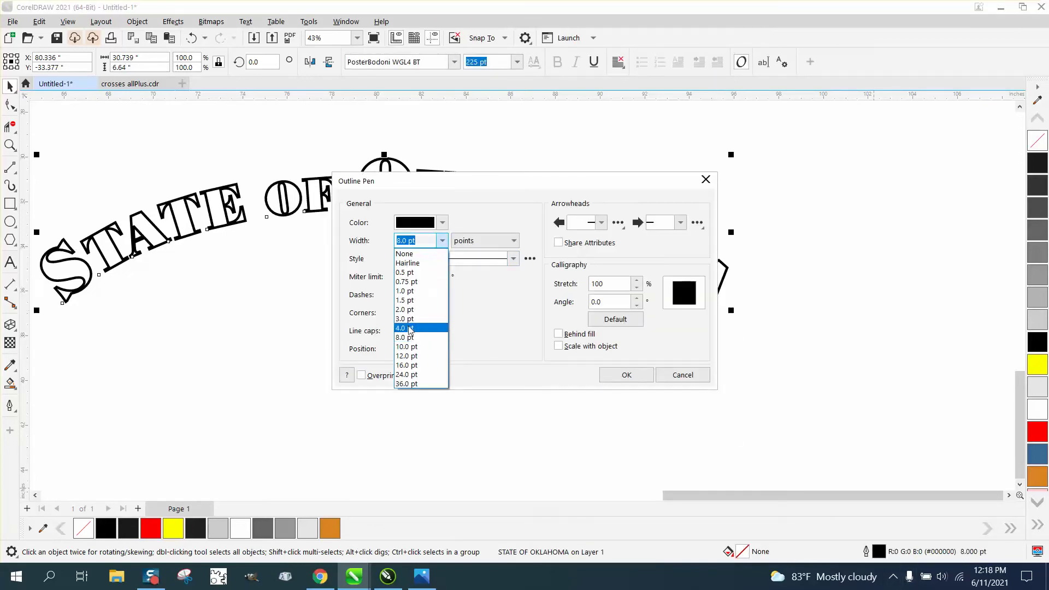
click(407, 328)
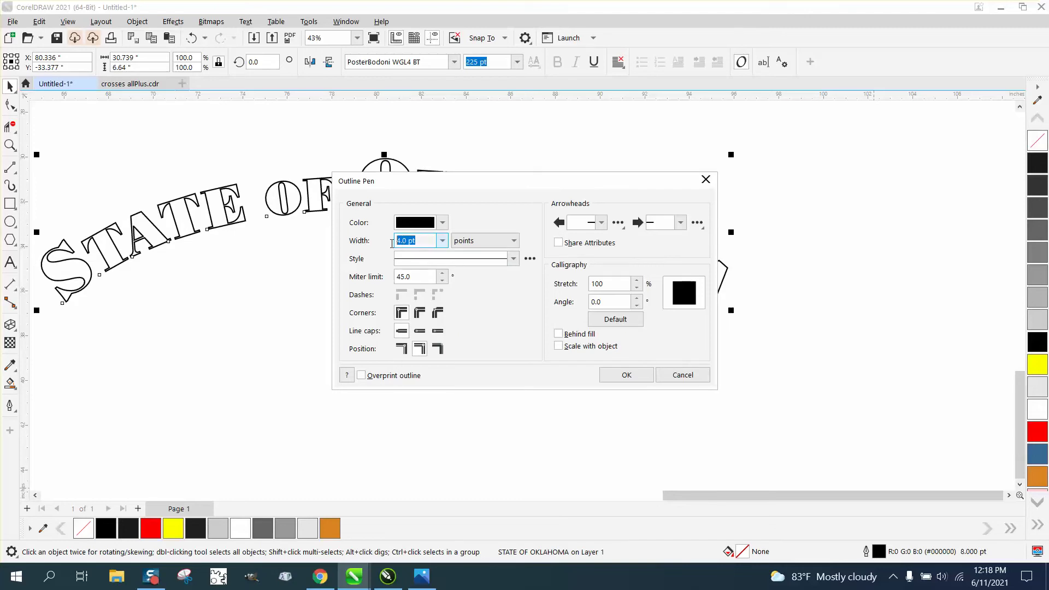
key(Return)
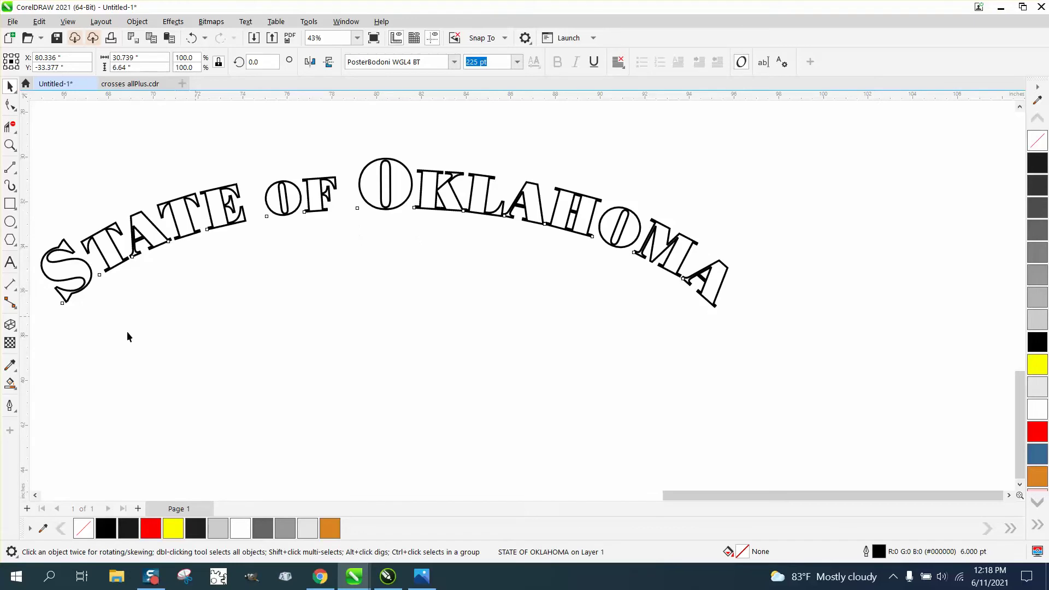
- Undo a trial extrusion and fill the arched title light gray (#E6E6E6)
click(12, 327)
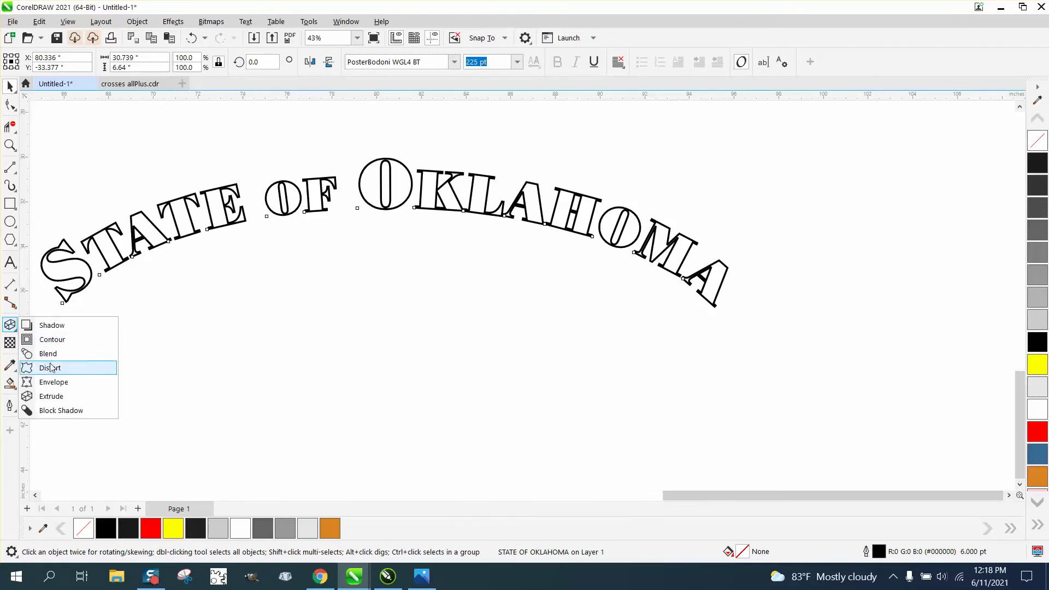
click(51, 396)
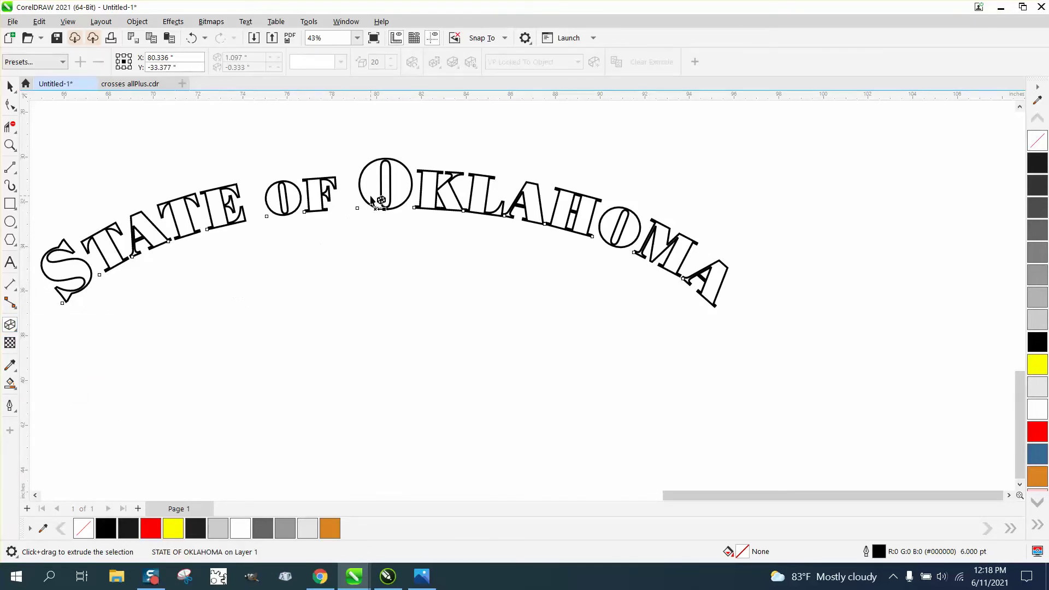
mouse_move(372, 200)
mouse_down()
mouse_move(382, 225)
mouse_move(377, 210)
mouse_up()
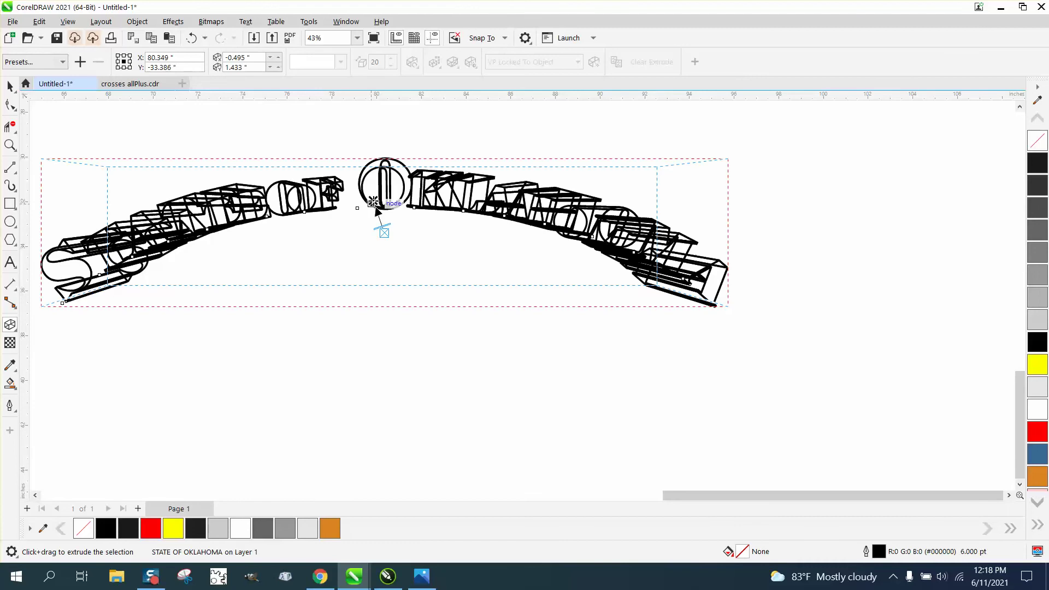
click(193, 38)
click(10, 86)
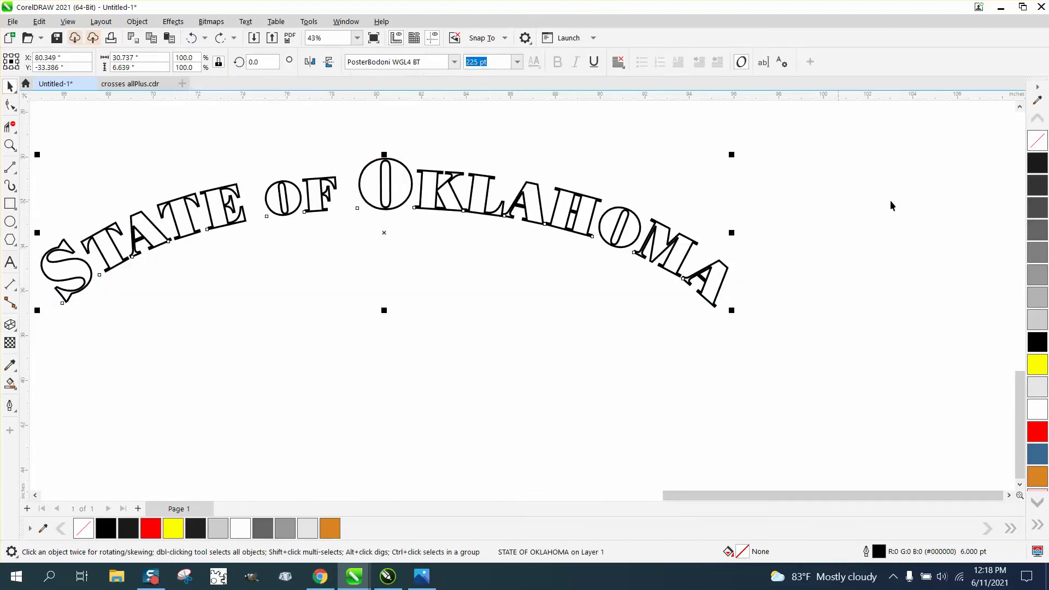
click(1040, 392)
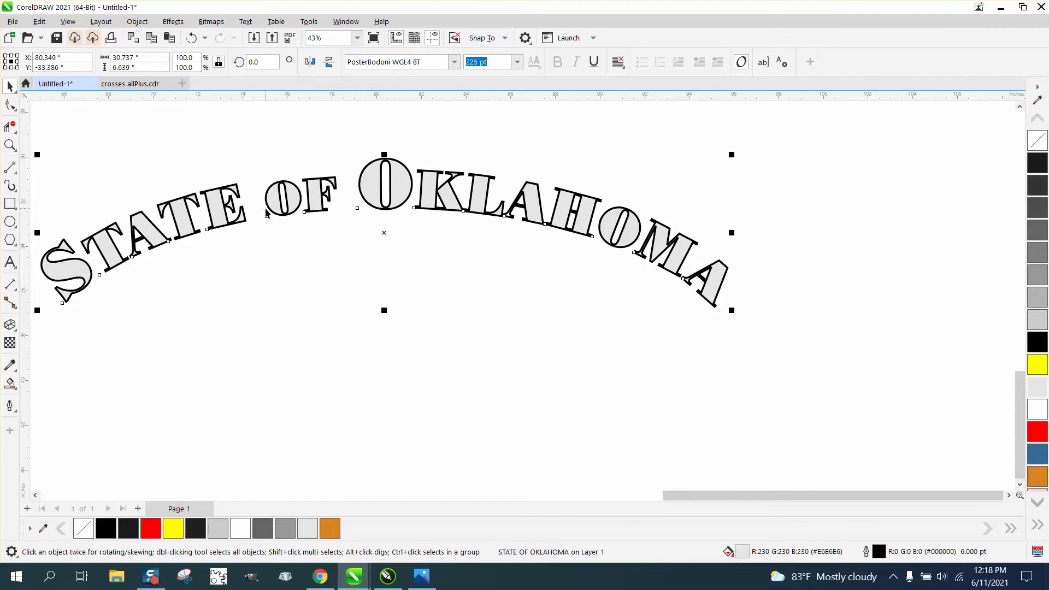
- Extrude the gray arched title toward a vanishing point below it with depth 16
click(10, 325)
drag(372, 201, 385, 232)
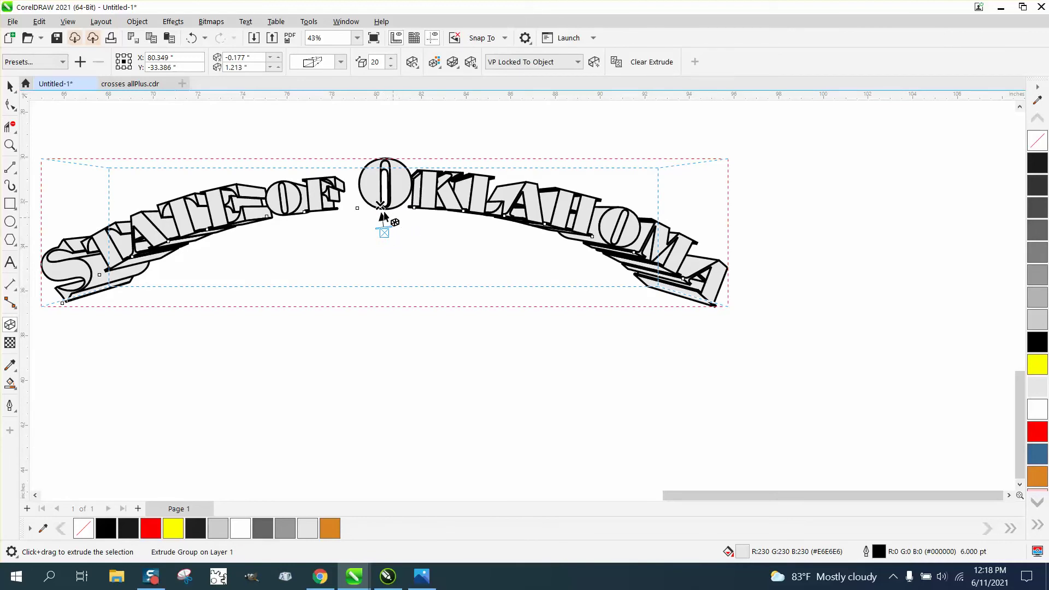
key(ctrl+z)
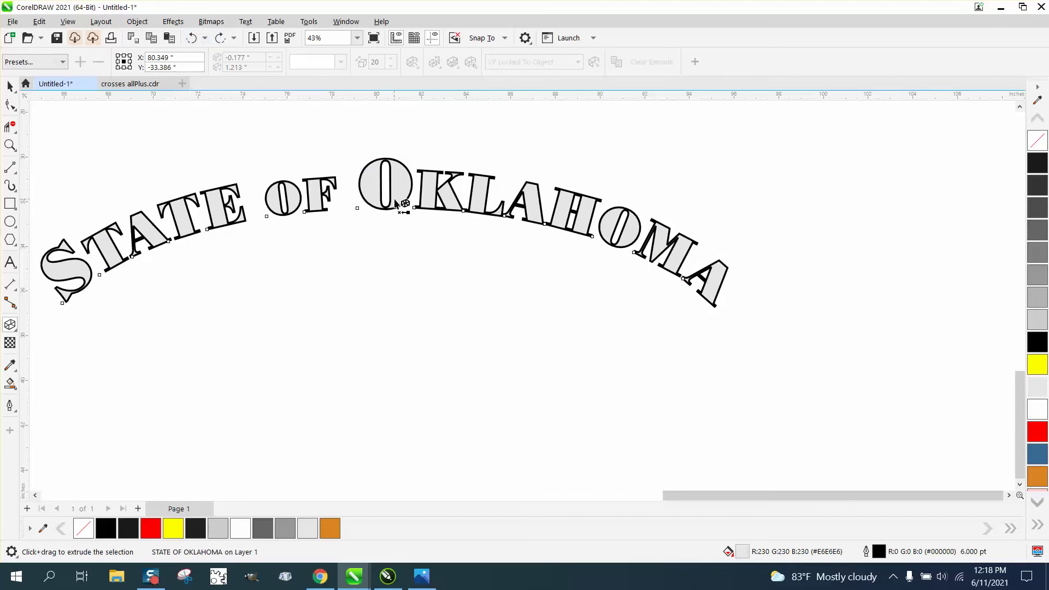
drag(396, 202, 397, 263)
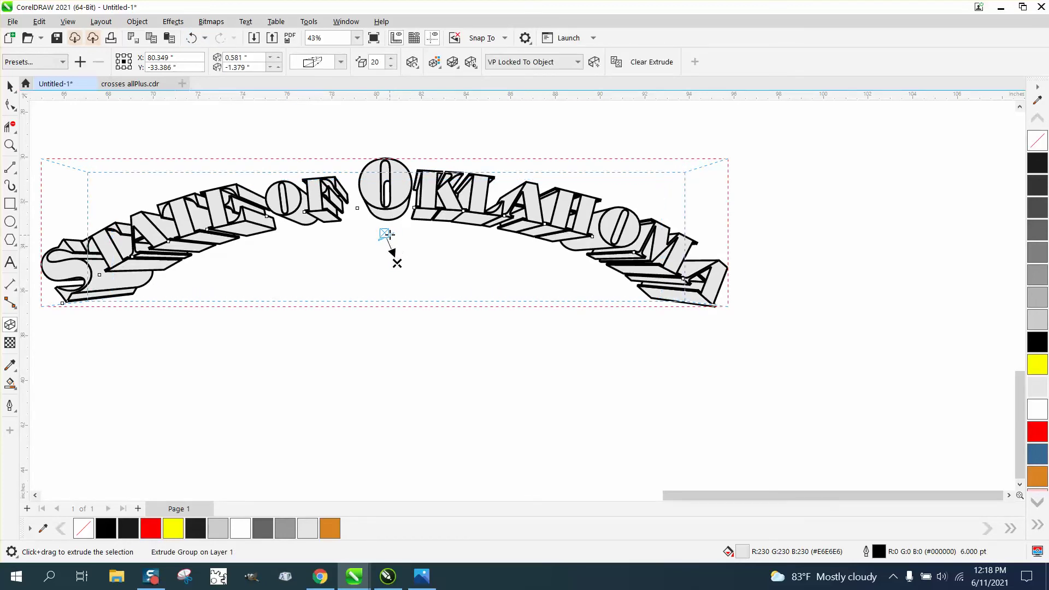
click(397, 264)
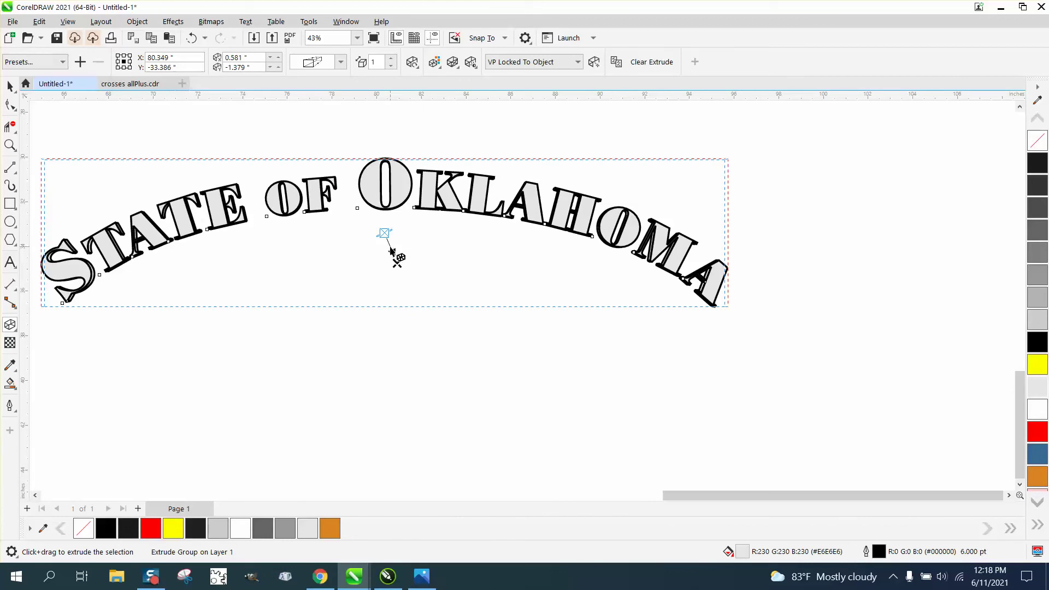
drag(392, 253, 389, 234)
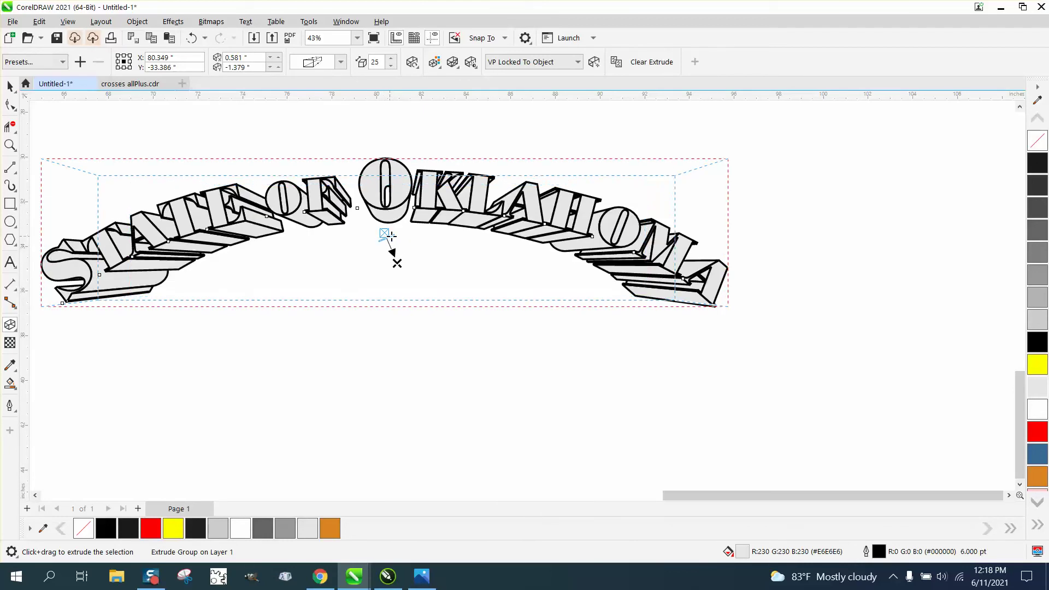
click(10, 85)
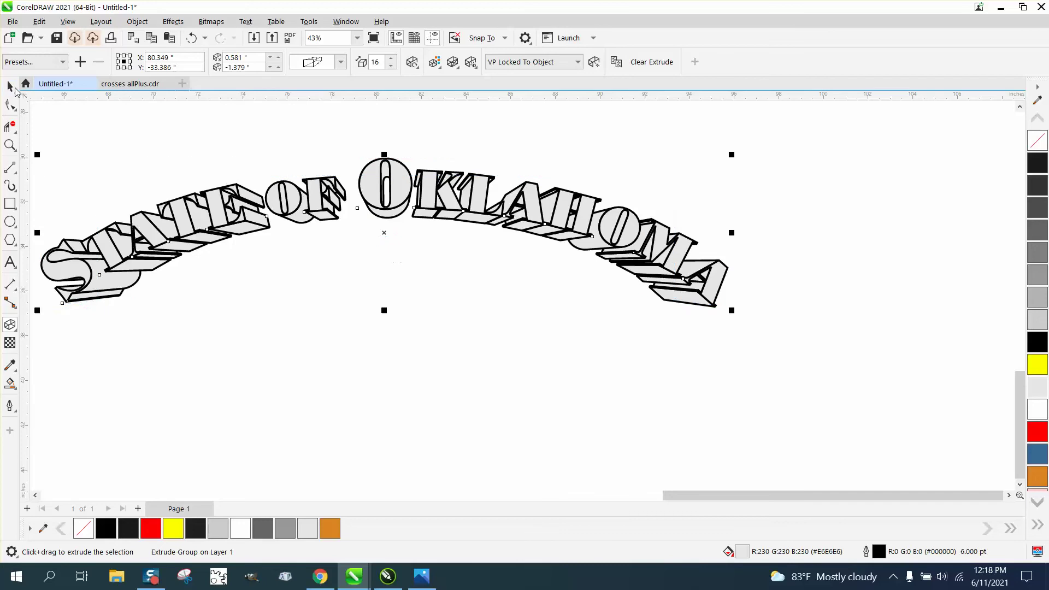
scroll(475, 198, down, 1)
- Break the extrusion apart into its own group of 121 objects
scroll(475, 198, down, 1)
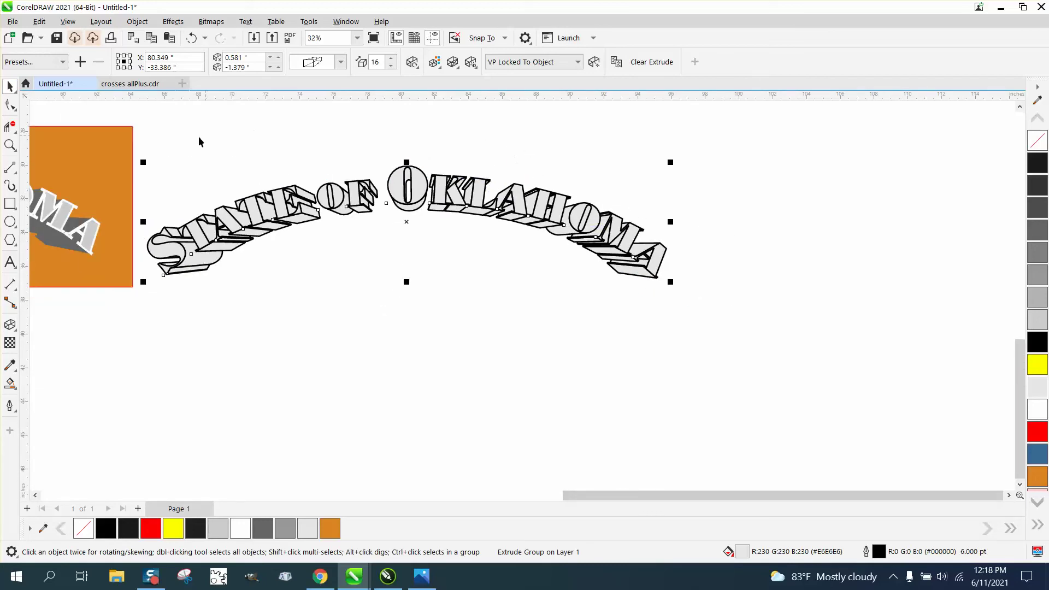
click(140, 22)
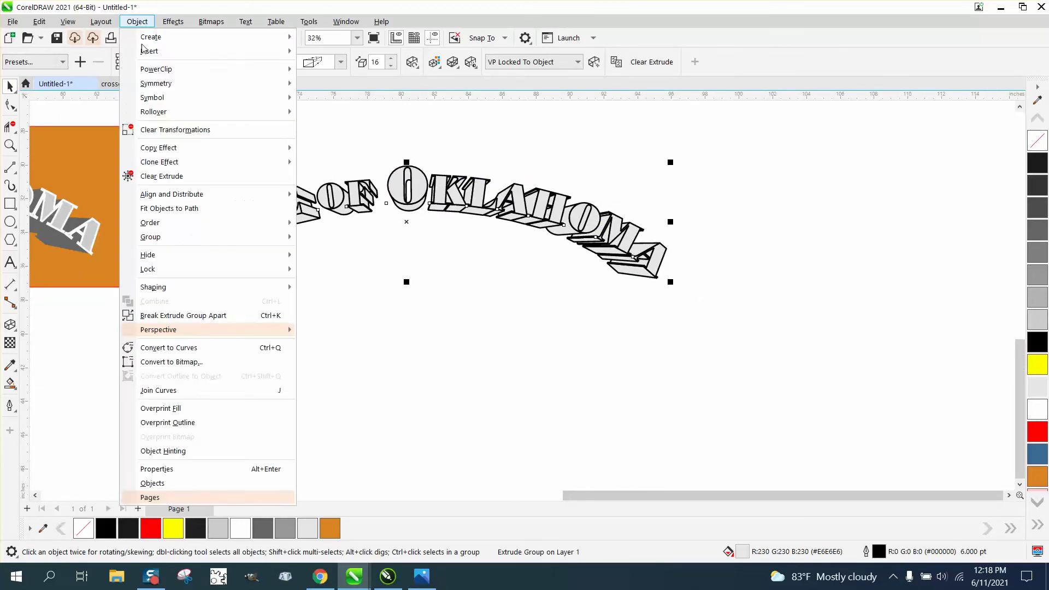
click(215, 315)
click(347, 310)
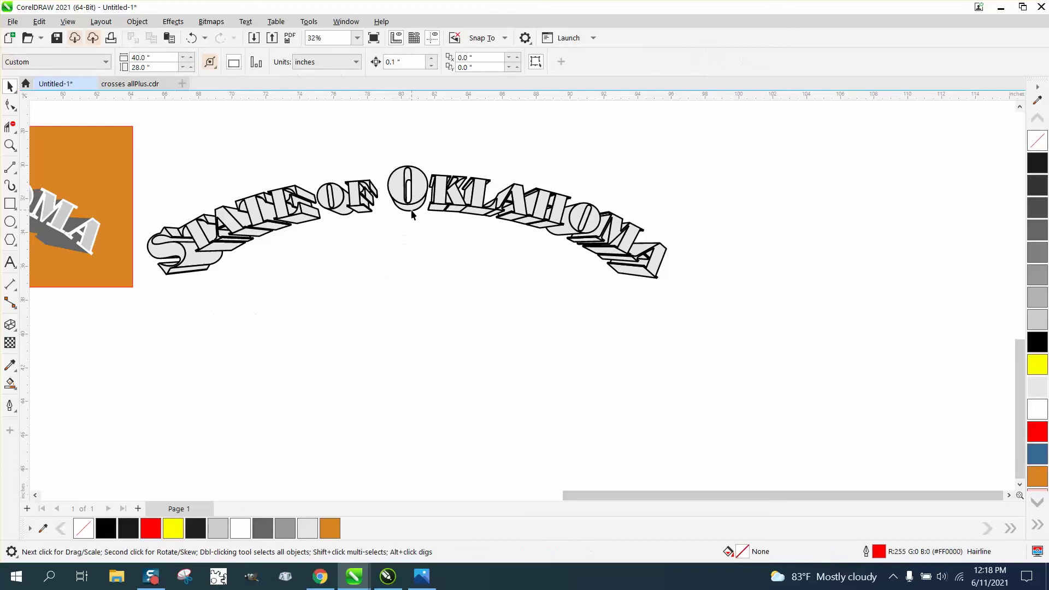
click(411, 210)
drag(411, 211, 412, 212)
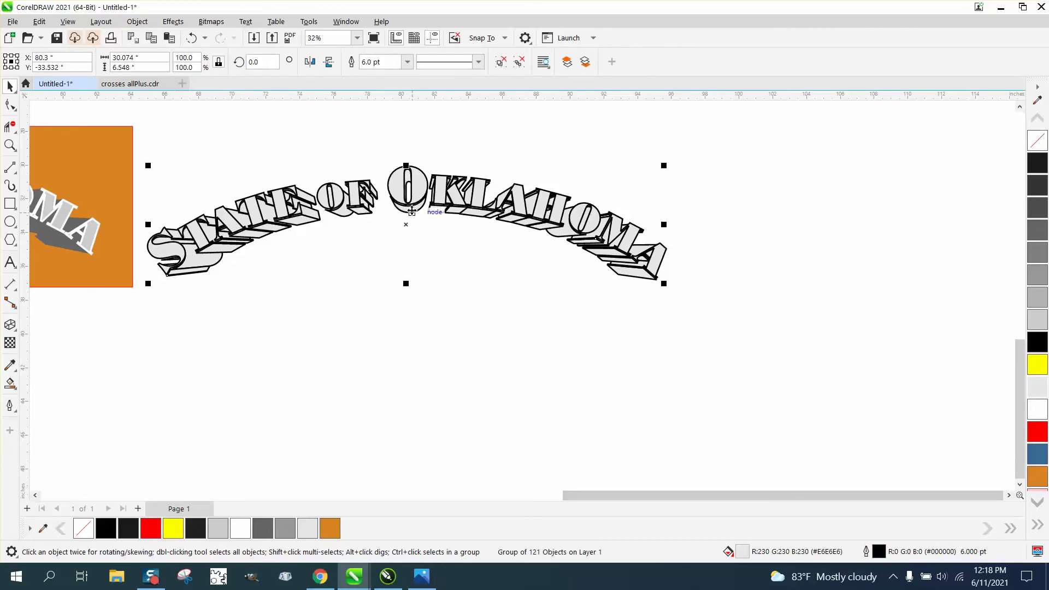
click(464, 131)
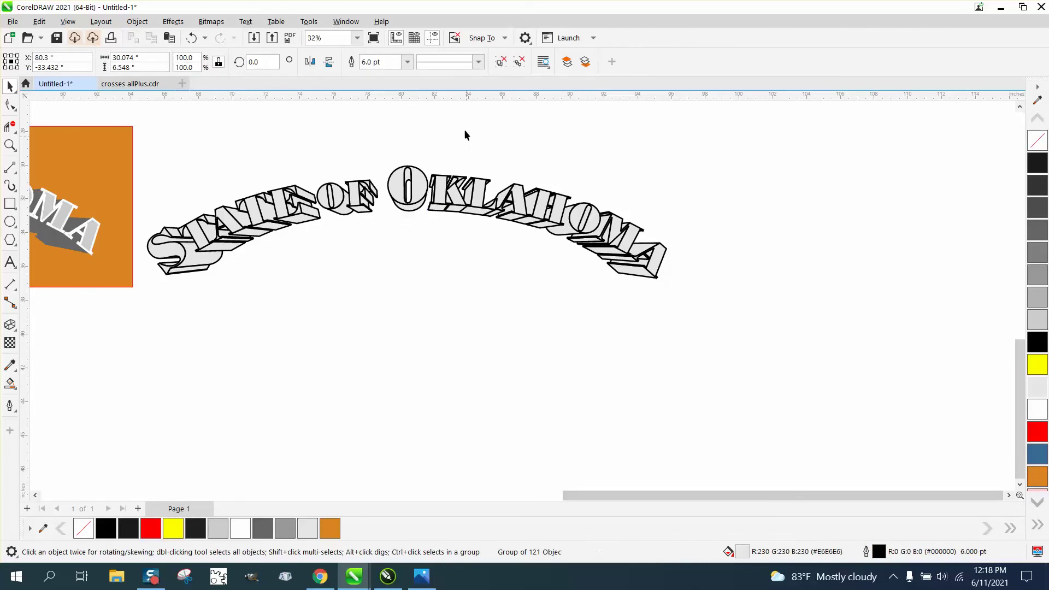
- Deselect everything and edit the Nudge Distance field in the property bar
click(418, 62)
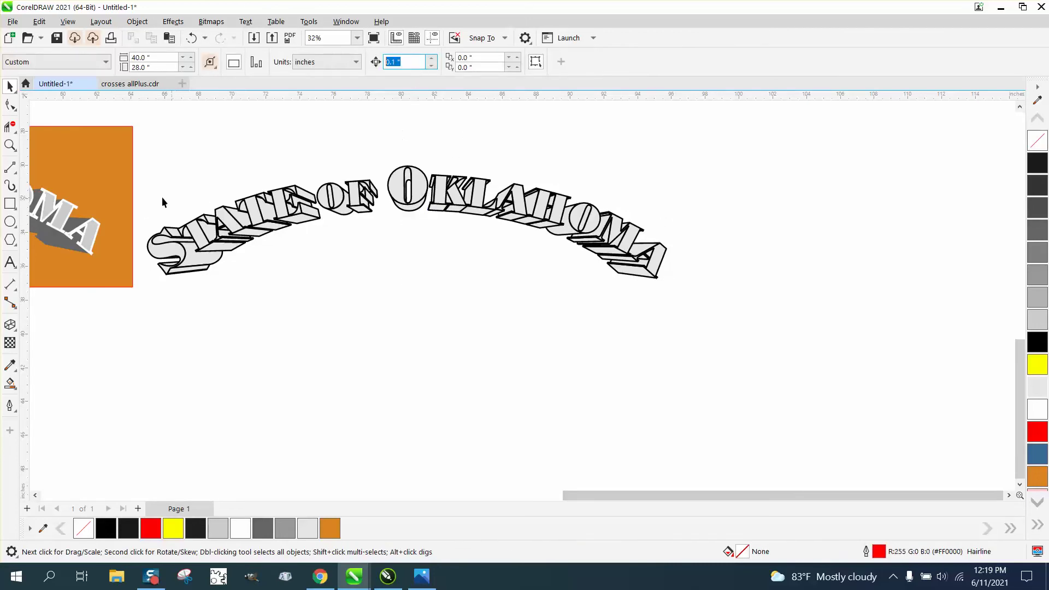
drag(146, 133, 743, 310)
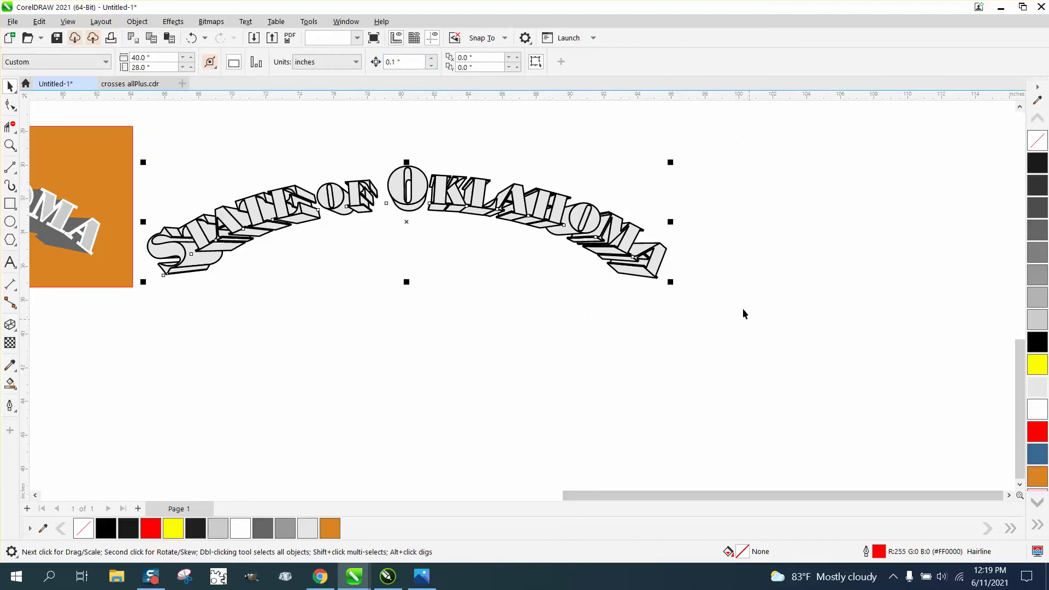
click(304, 132)
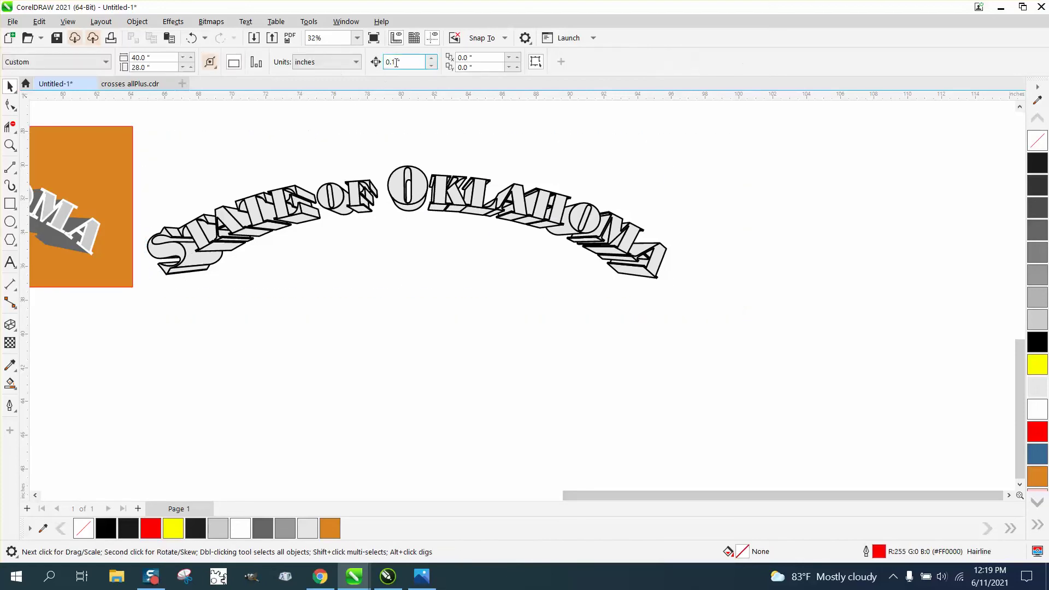
click(386, 61)
- Set 6 in nudge, then make the extrusion outline-free and 40% Black, nudging it down and back
text(6)
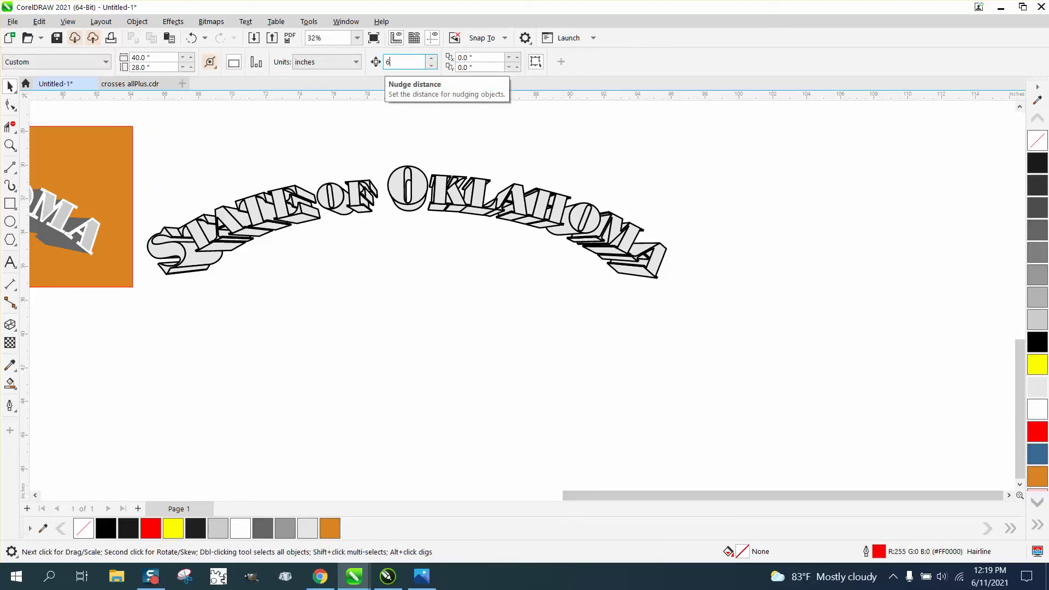
click(417, 206)
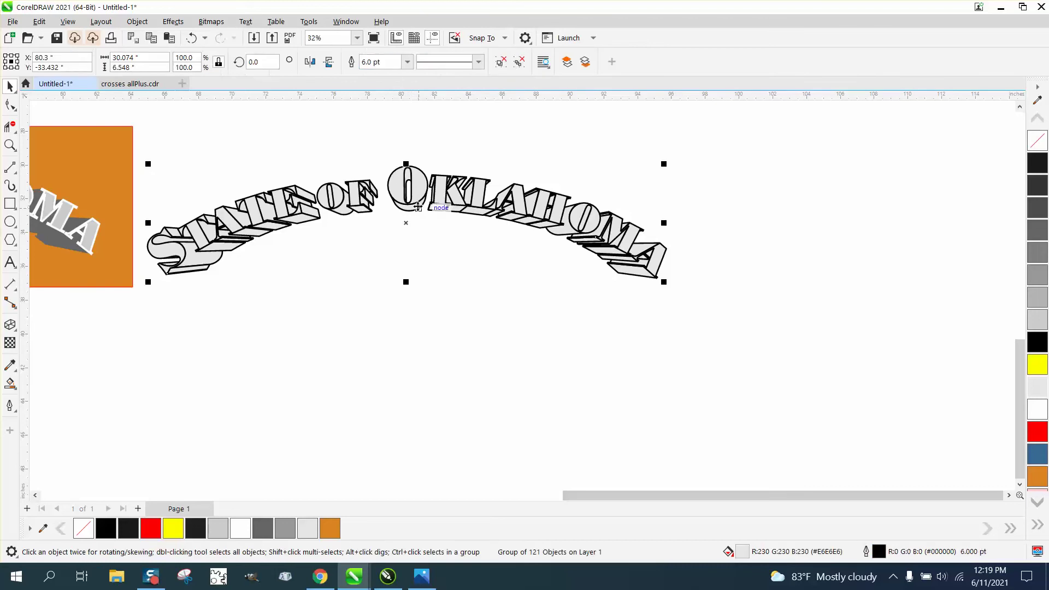
key(Down)
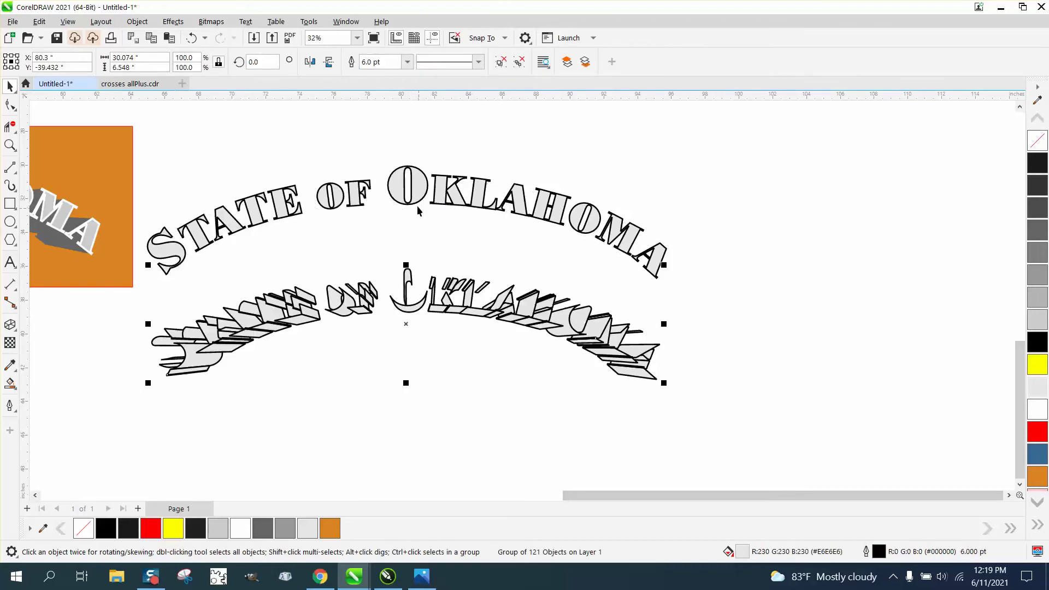
right_click(1039, 144)
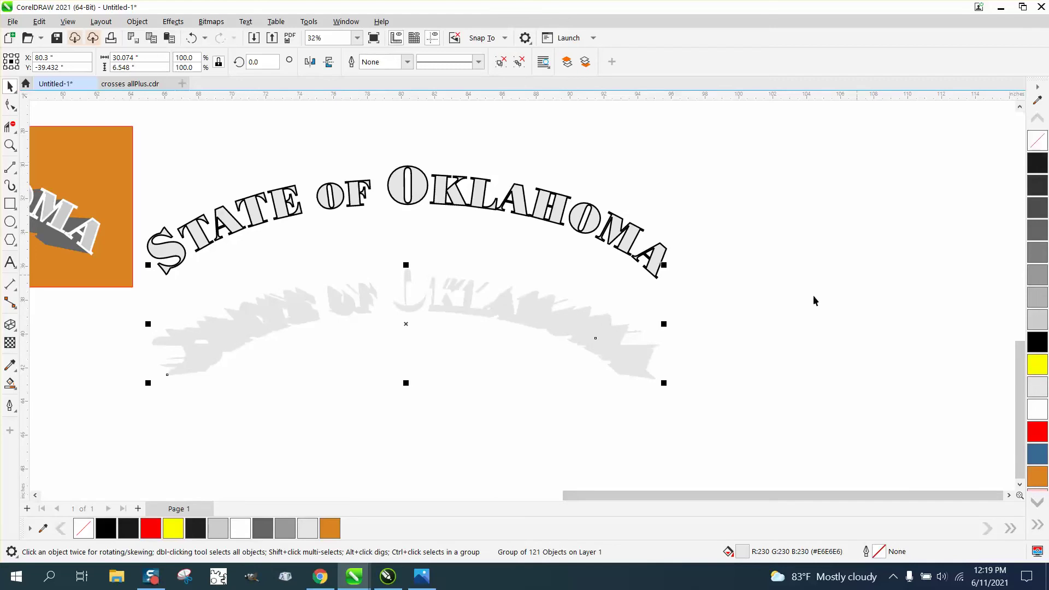
click(1039, 282)
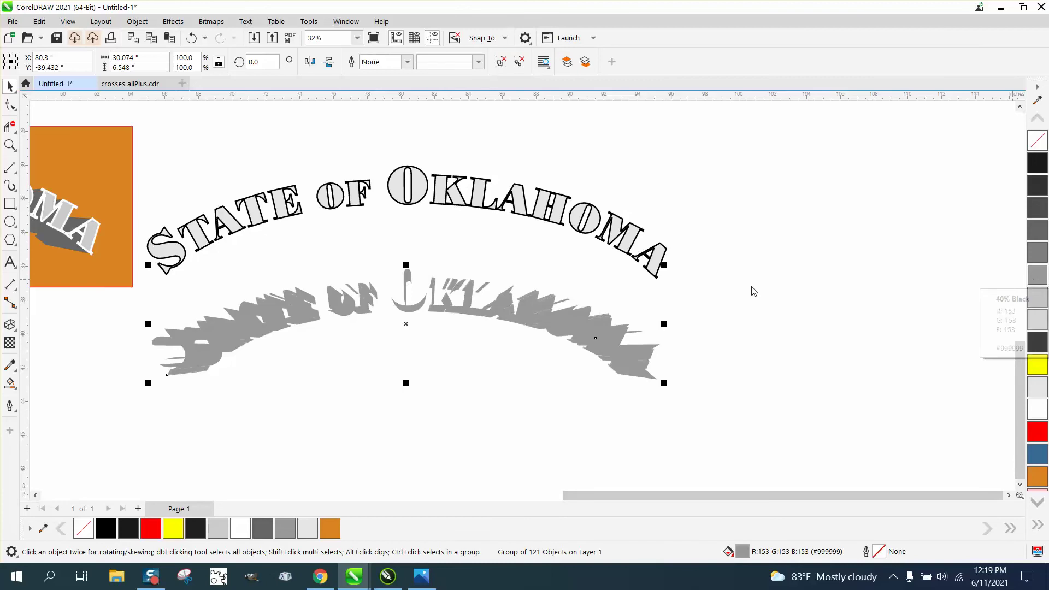
scroll(651, 284, down, 1)
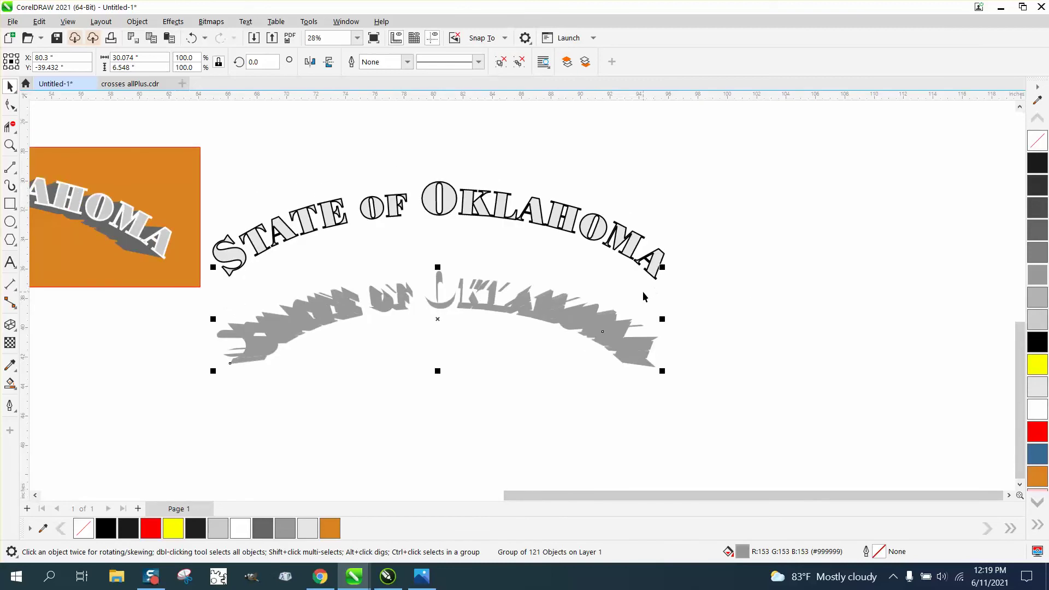
key(Up)
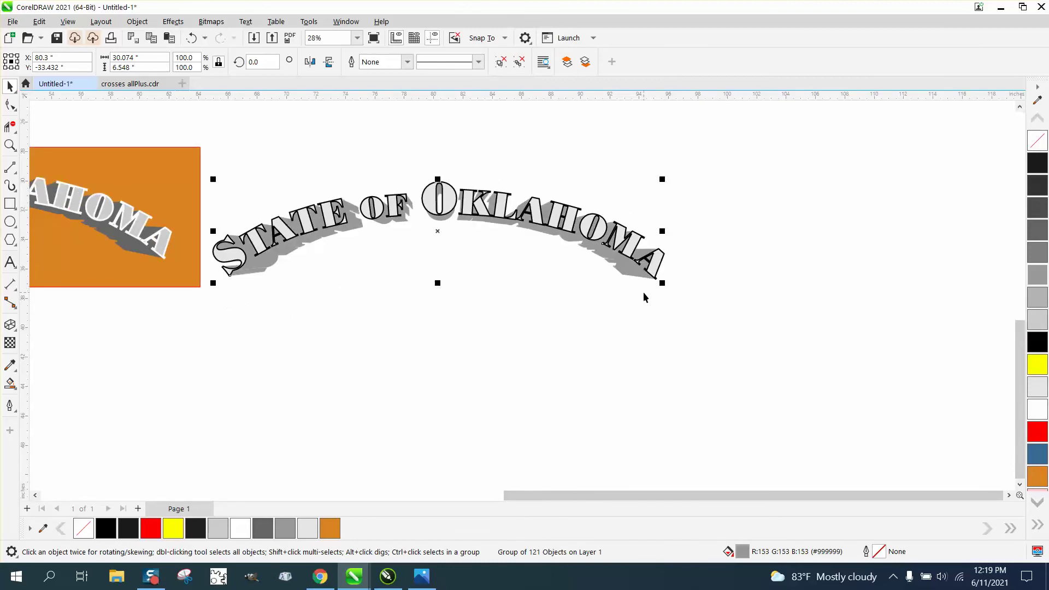
- Move the black reference lettering copy just above the gray arched text
click(9, 145)
drag(201, 166, 752, 316)
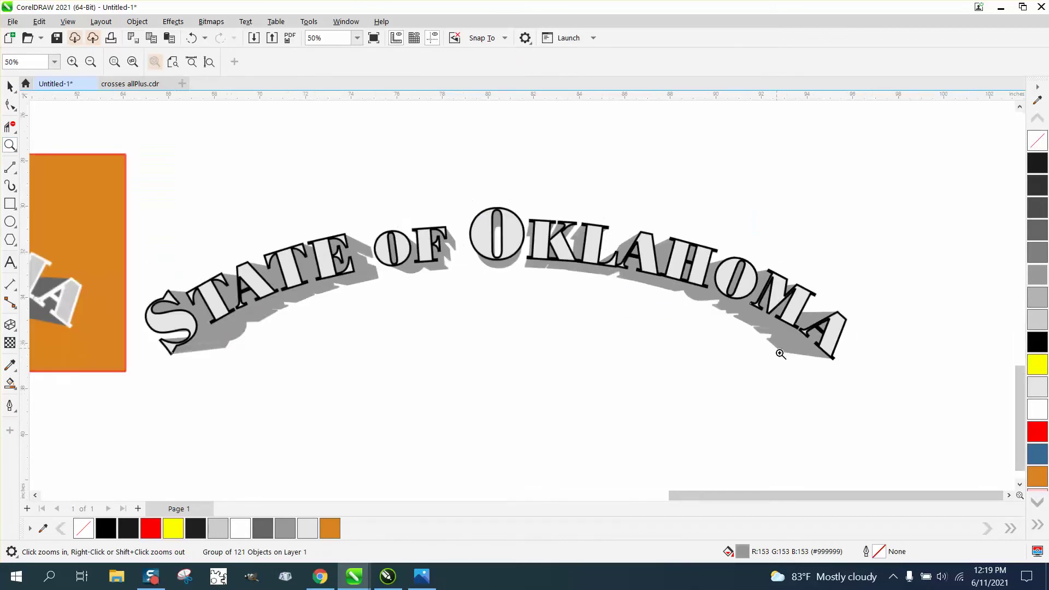
scroll(754, 355, down, 5)
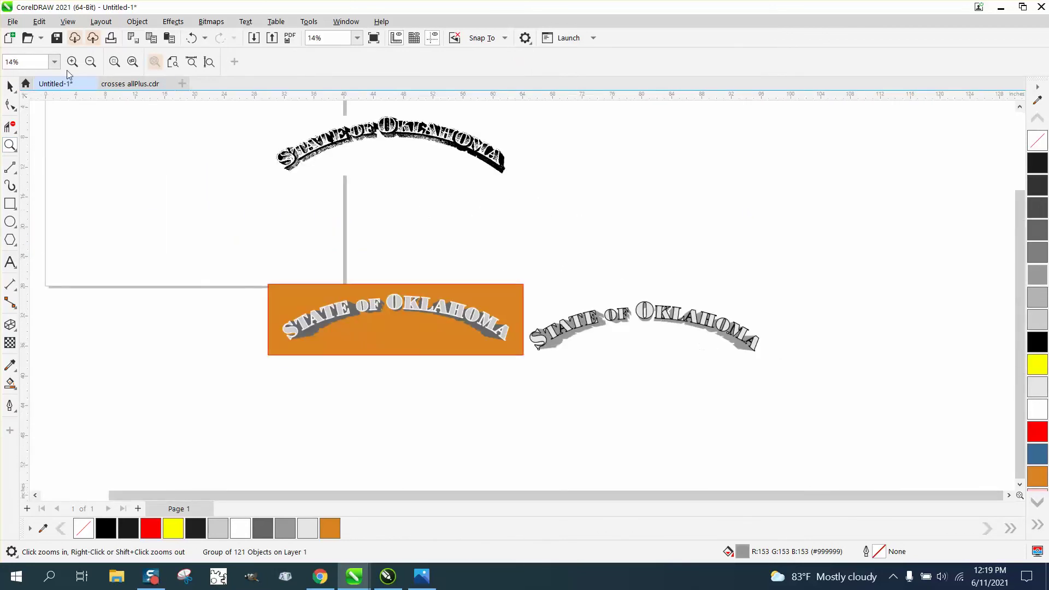
click(10, 85)
drag(386, 141, 640, 254)
- Zoom in on both text copies and select the black reference lettering image
click(10, 144)
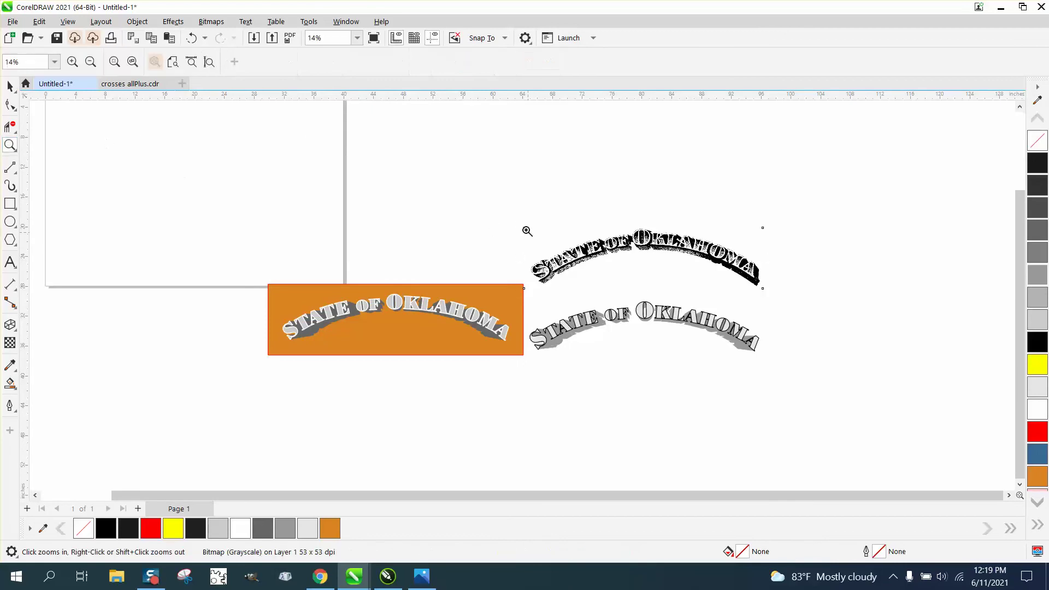
drag(513, 211, 932, 421)
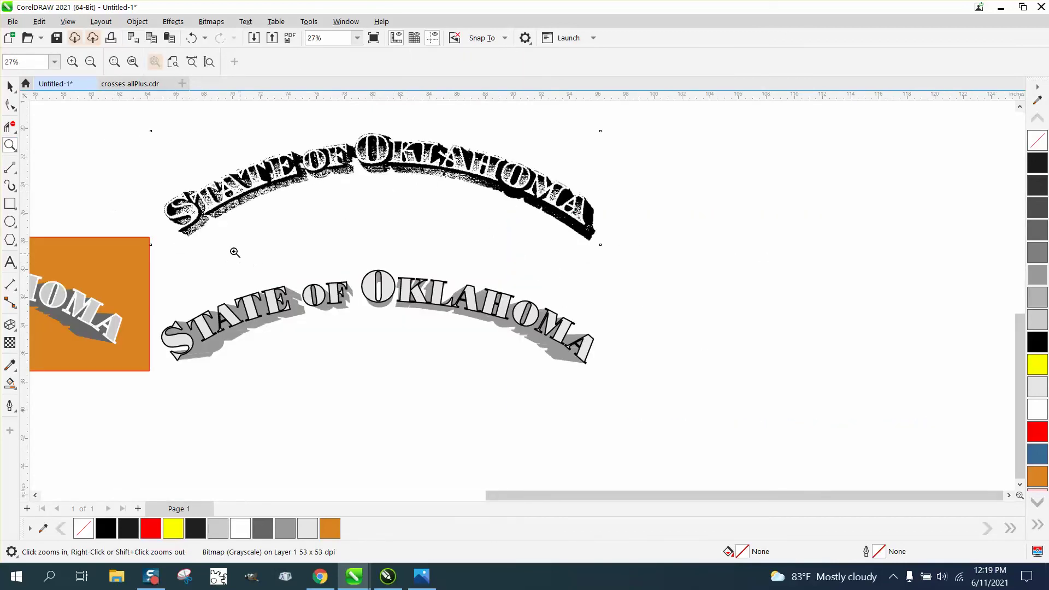
click(9, 86)
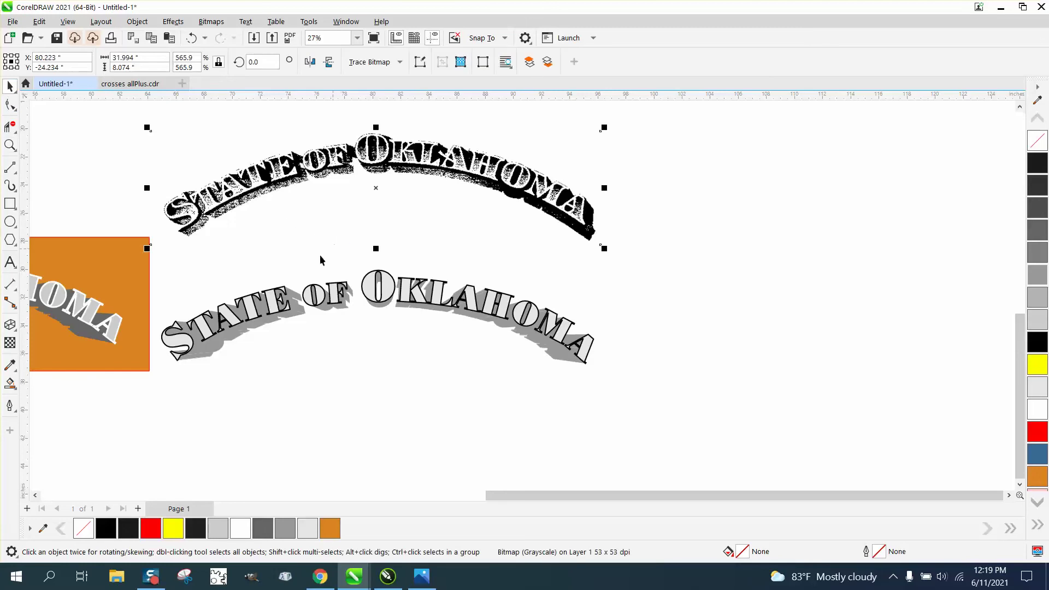
- Place the orange rectangle behind the lower arched text, then select the 'STATE OF OKLAHOMA' text
drag(142, 281, 625, 307)
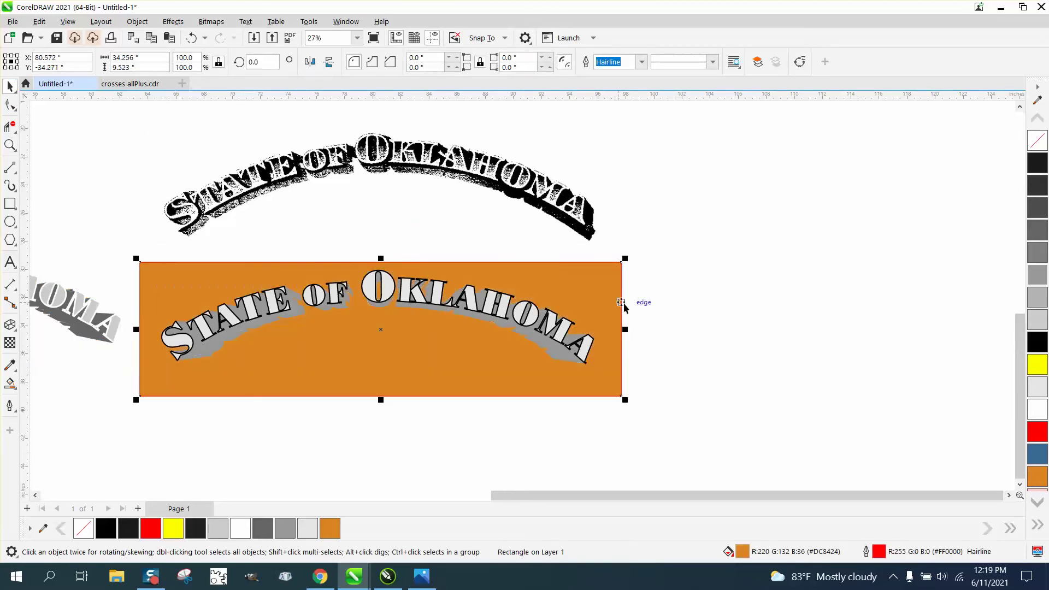
click(742, 302)
click(394, 281)
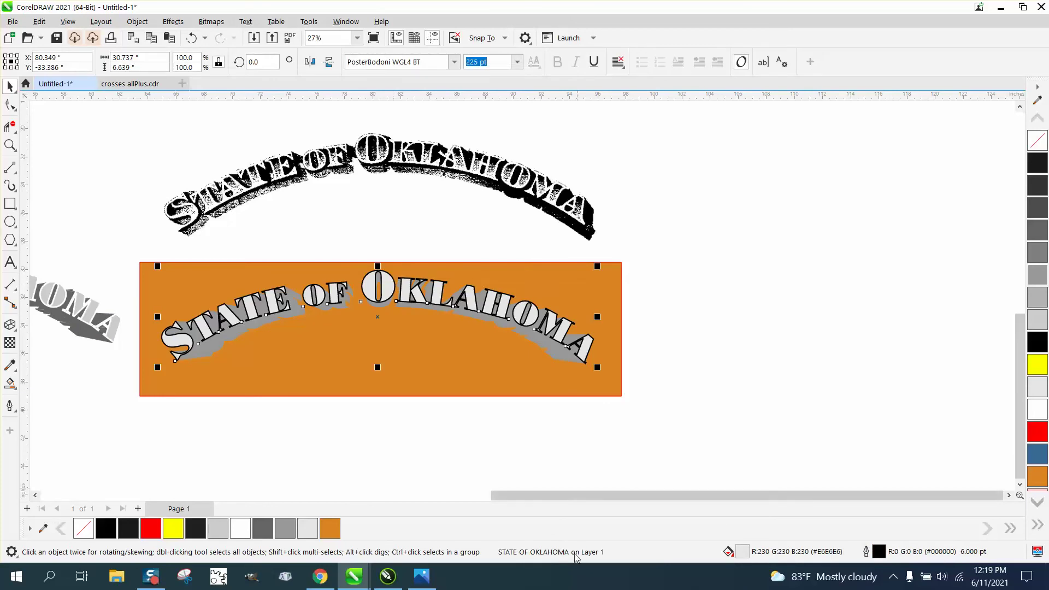
- Give the arched letters a white outline and a 20% Black fill
right_click(1038, 418)
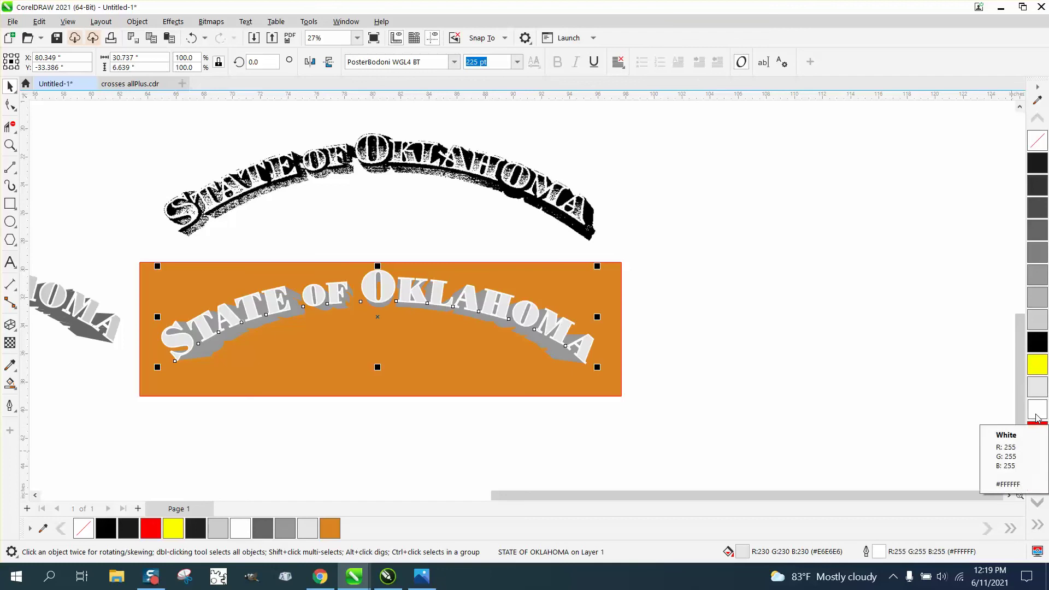
click(10, 145)
drag(149, 266, 722, 399)
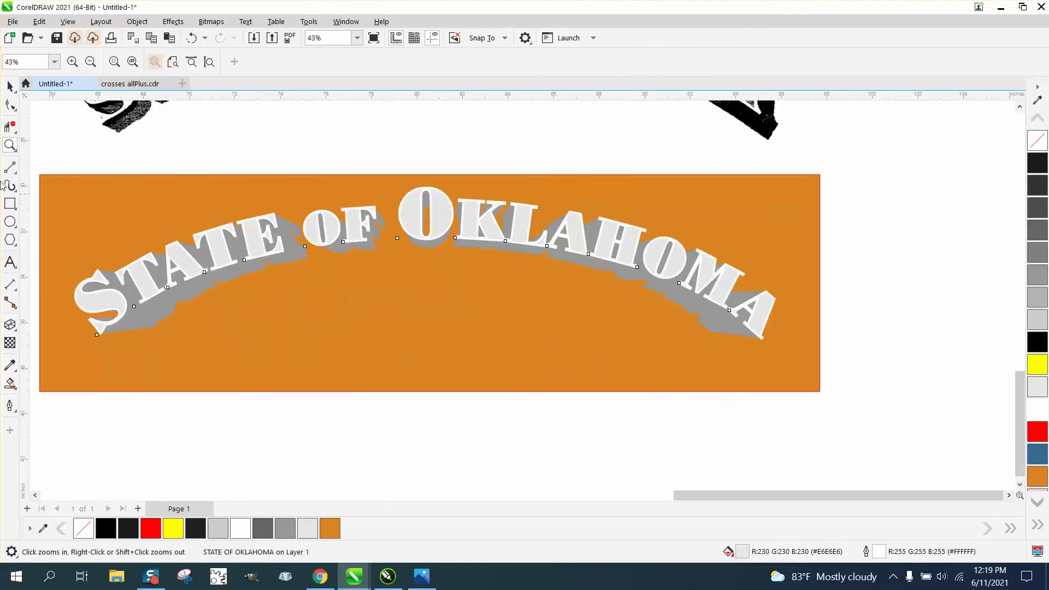
click(9, 86)
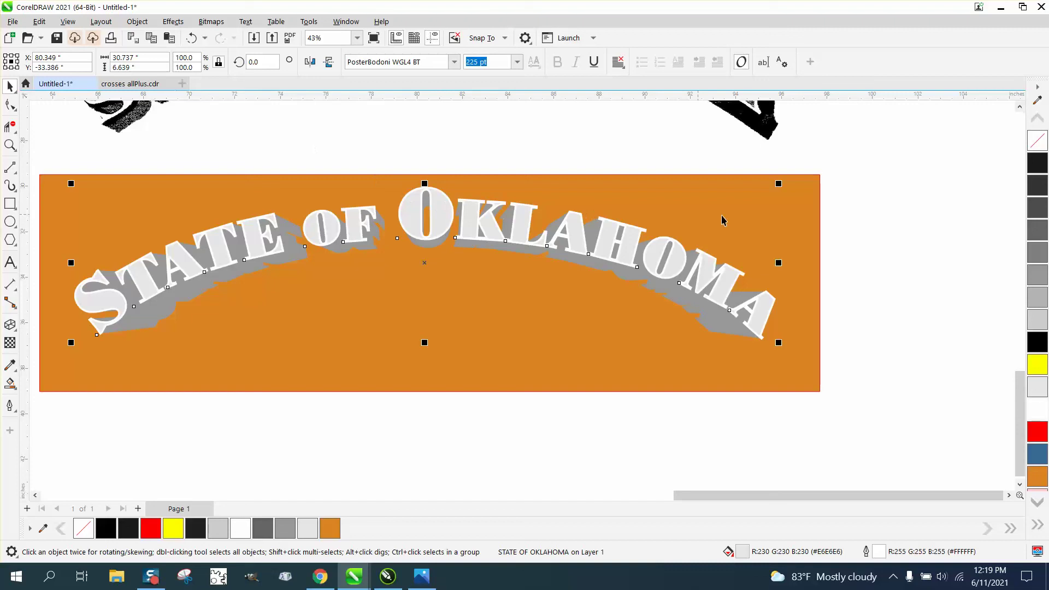
click(1037, 323)
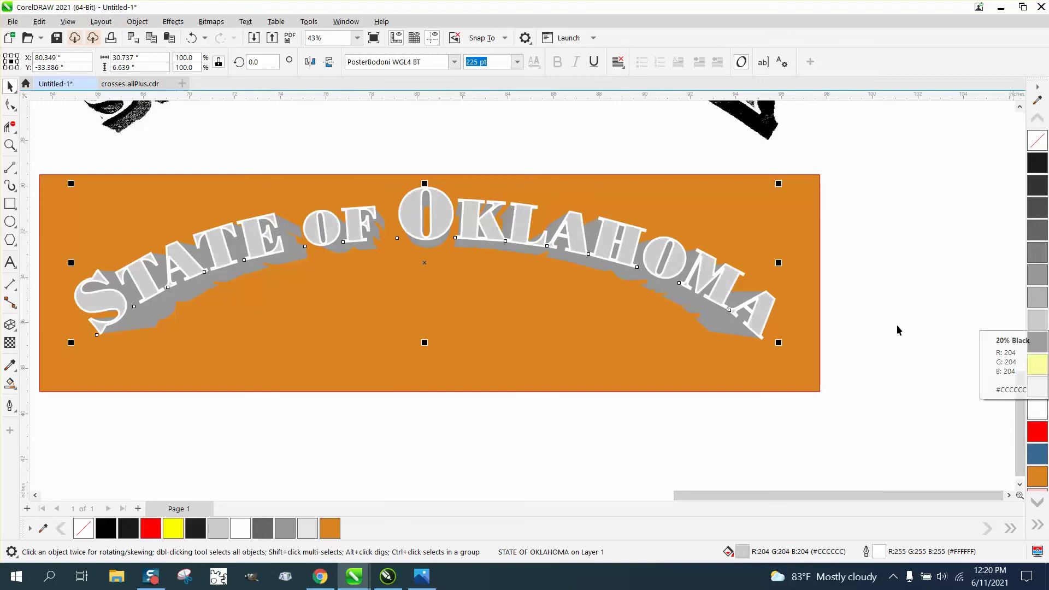
click(923, 304)
- Darken the extruded shadow group to 50% Black, keeping it in place
click(717, 328)
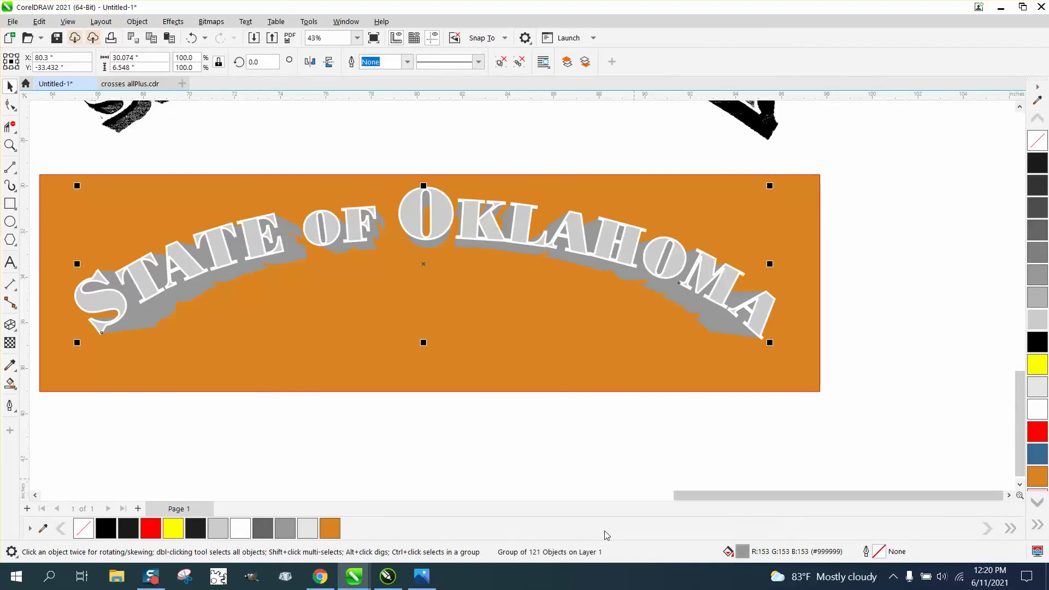
key(Down)
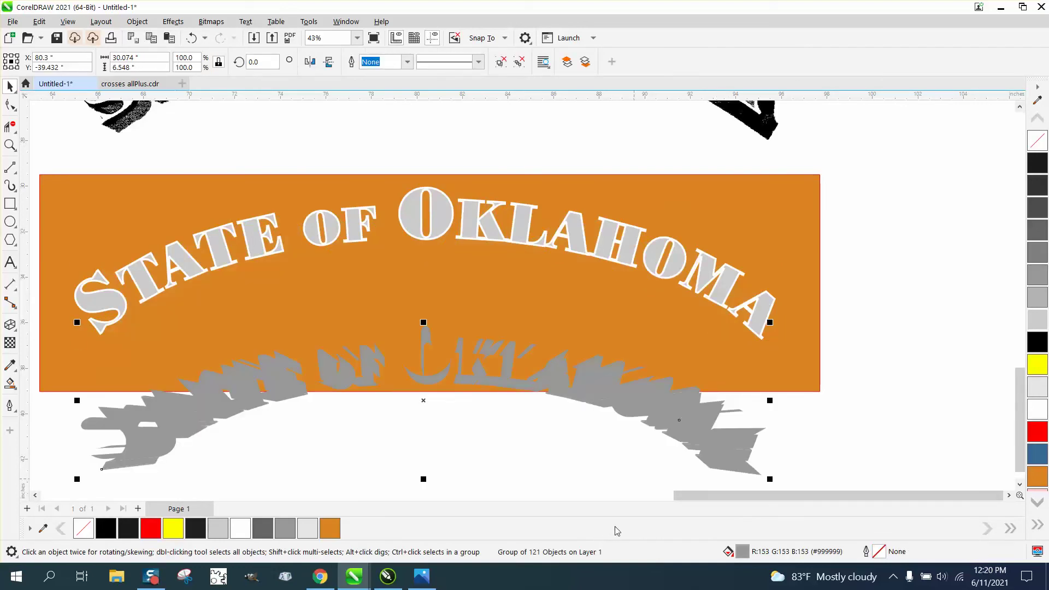
click(1043, 255)
key(Up)
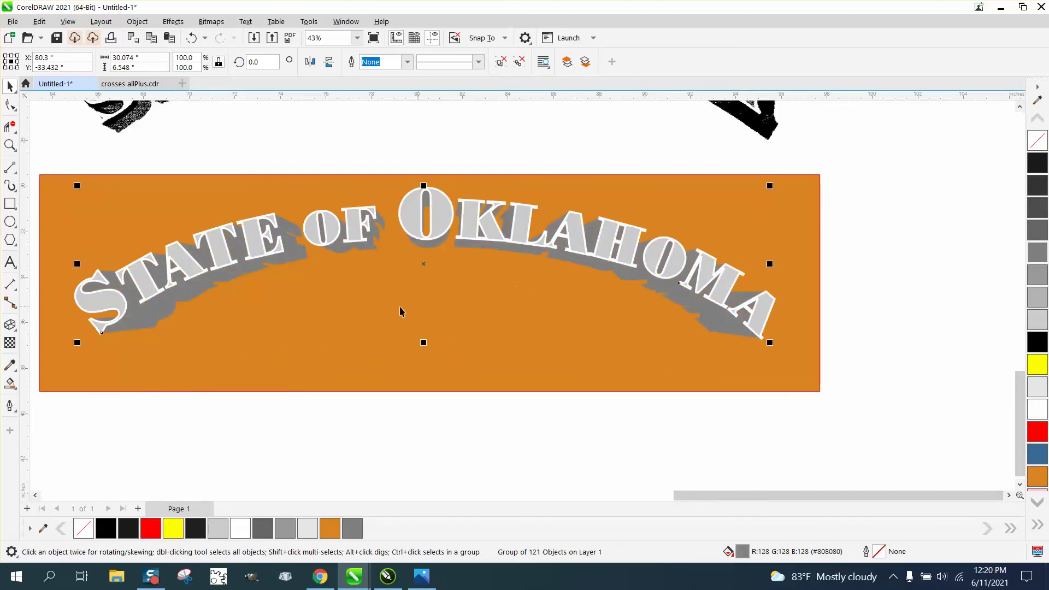
scroll(404, 314, down, 1)
click(9, 146)
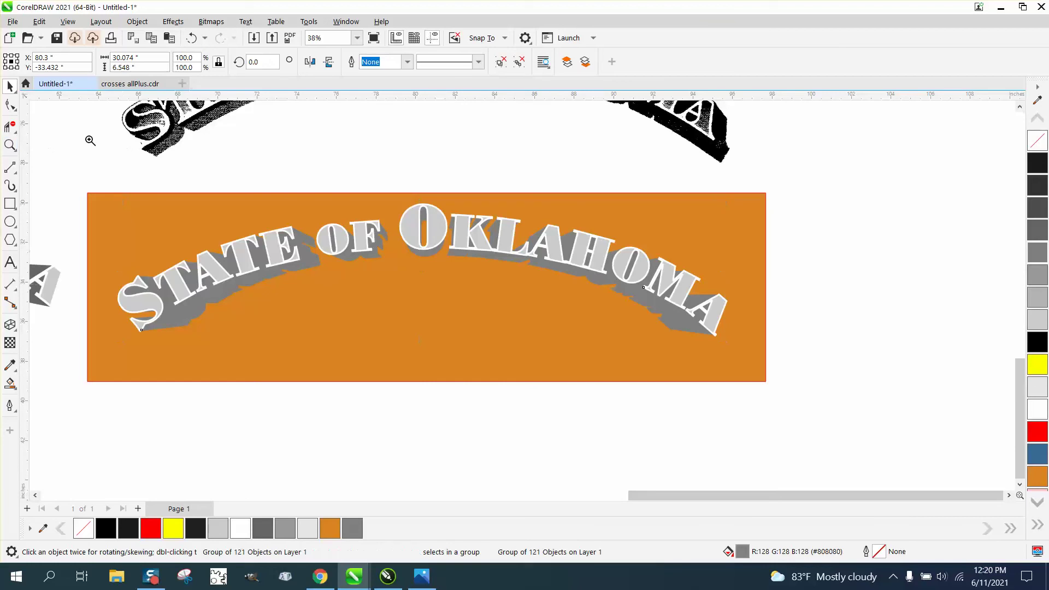
drag(115, 133, 210, 164)
right_click(597, 260)
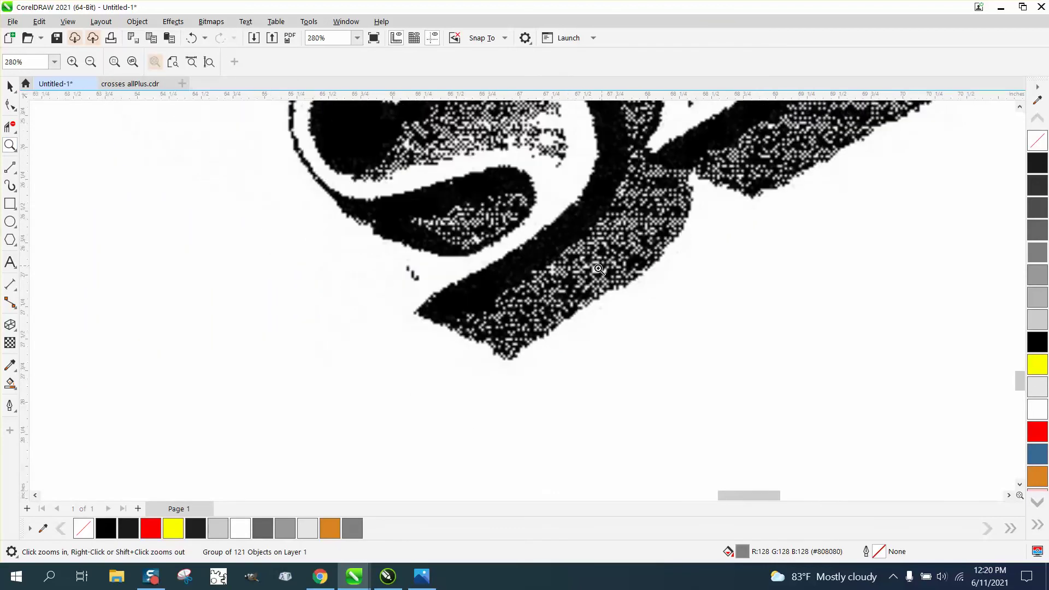
right_click(590, 273)
right_click(581, 280)
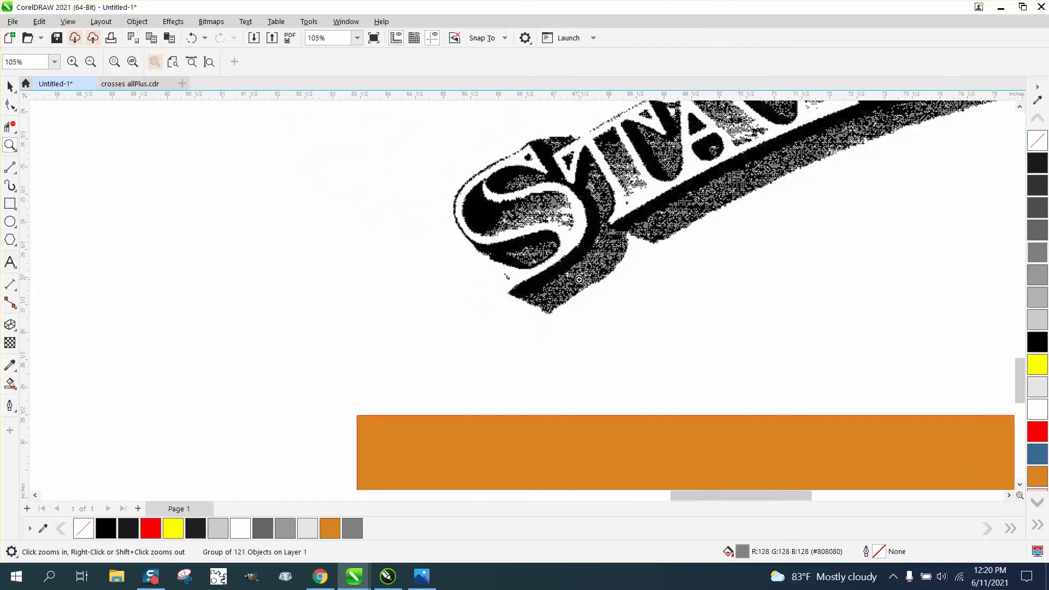
right_click(563, 233)
scroll(506, 230, down, 1)
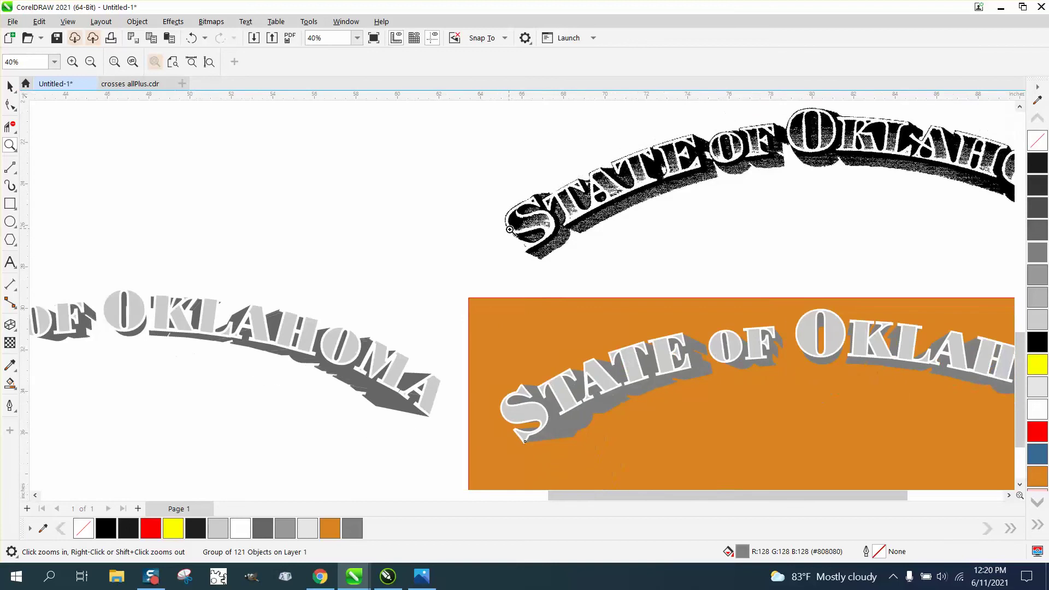
scroll(509, 229, down, 1)
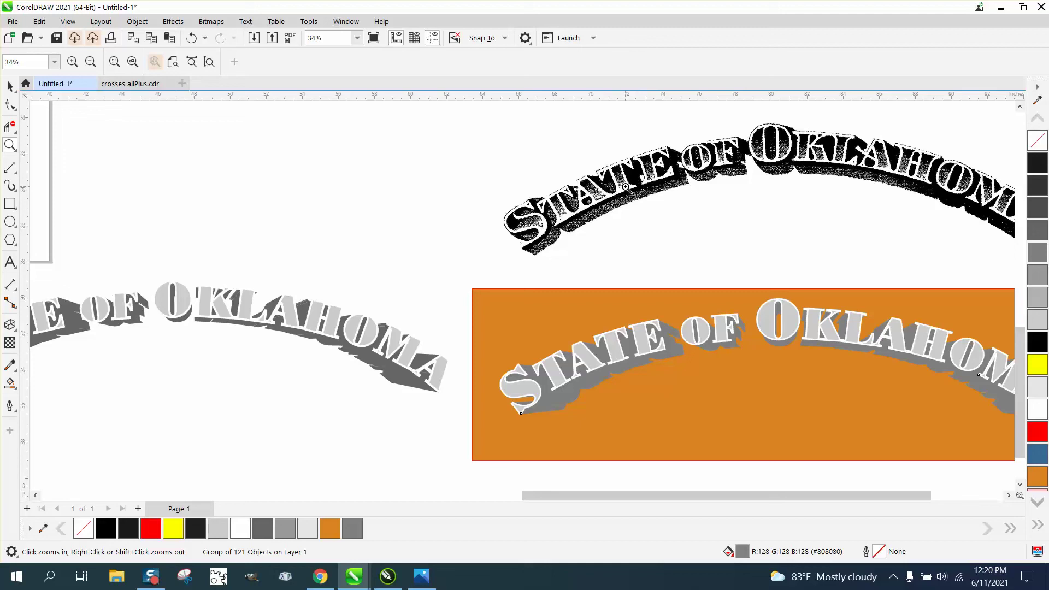
drag(564, 178, 679, 245)
scroll(458, 234, down, 2)
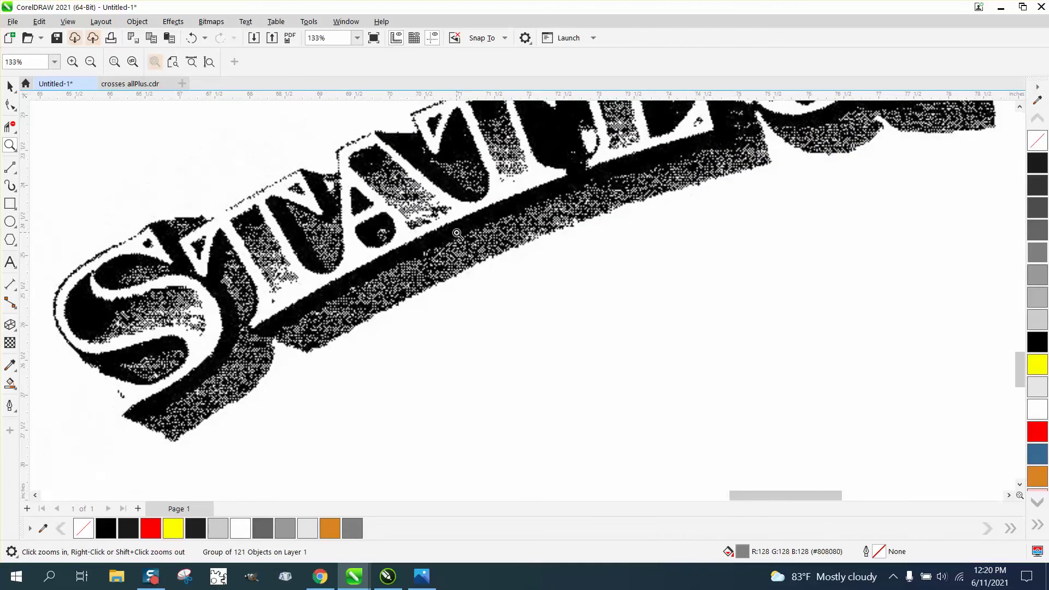
scroll(458, 234, down, 3)
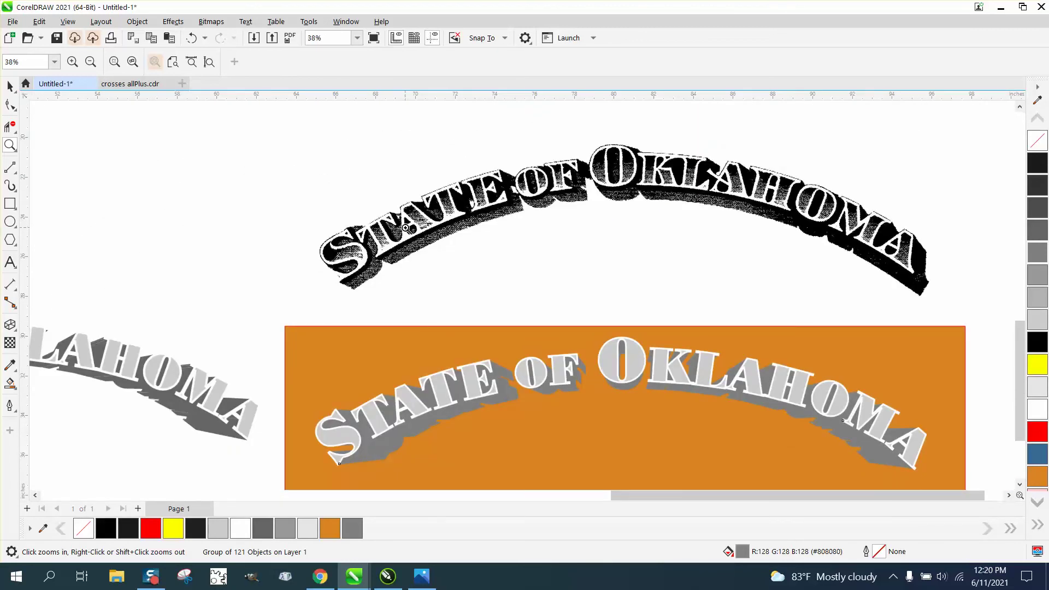
scroll(406, 229, down, 1)
scroll(415, 229, down, 1)
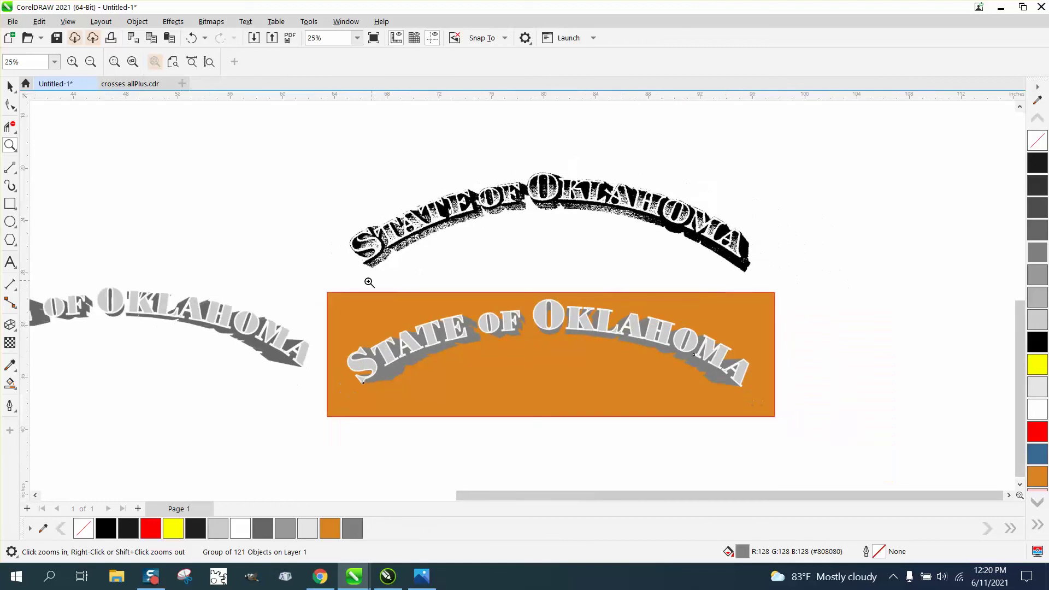
drag(343, 289, 780, 413)
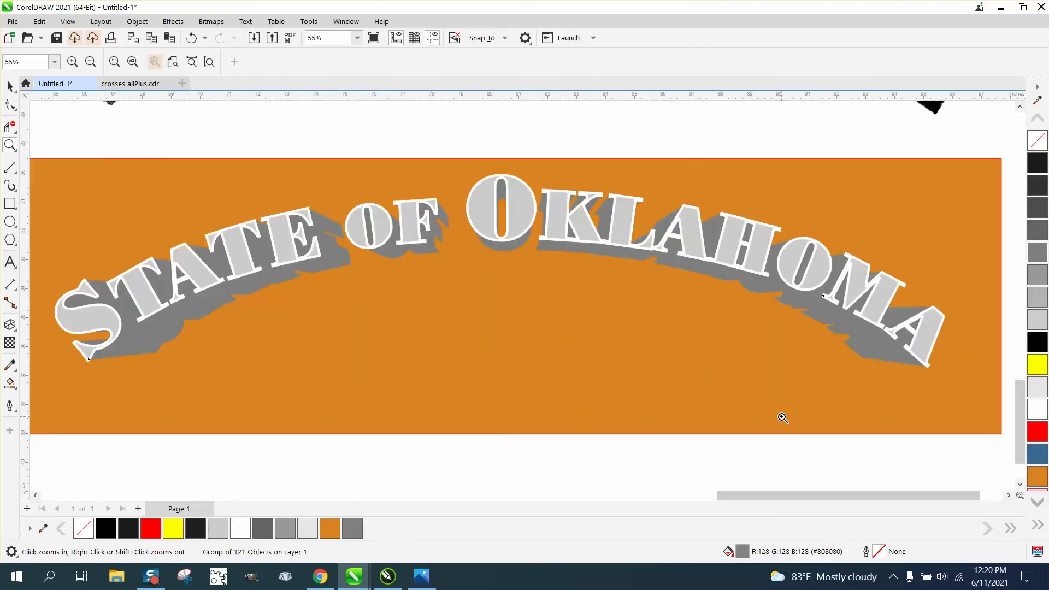
- Select the 121-piece shadow group and give it a black outline
click(10, 86)
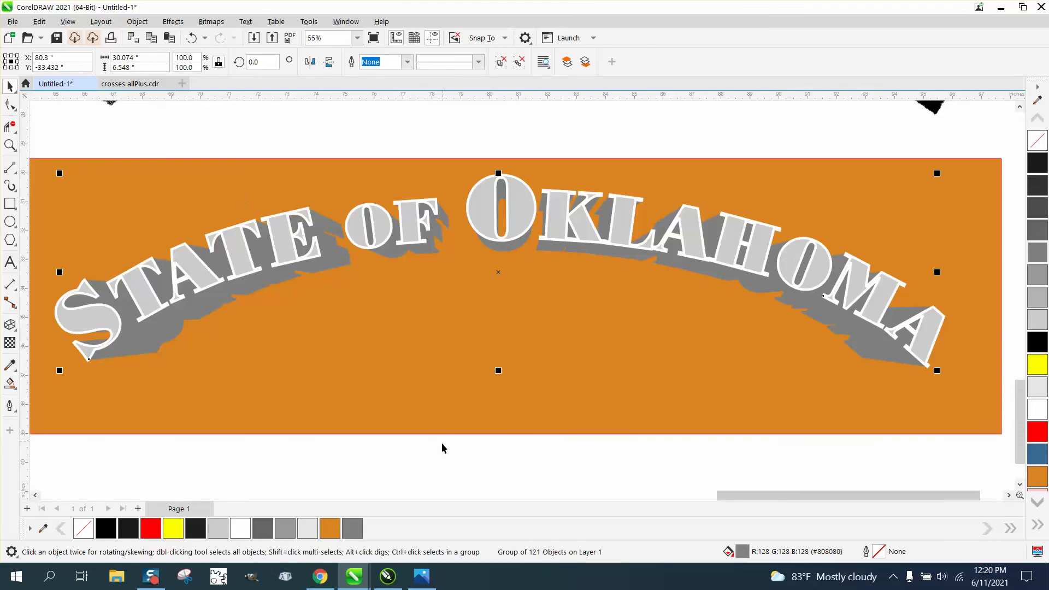
click(443, 449)
click(420, 242)
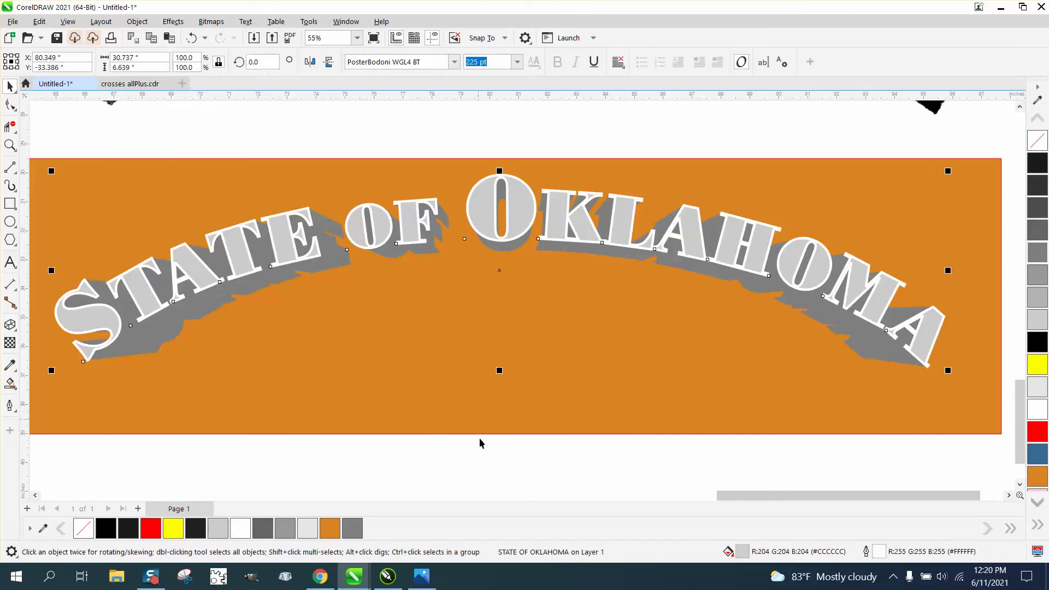
click(440, 476)
click(415, 254)
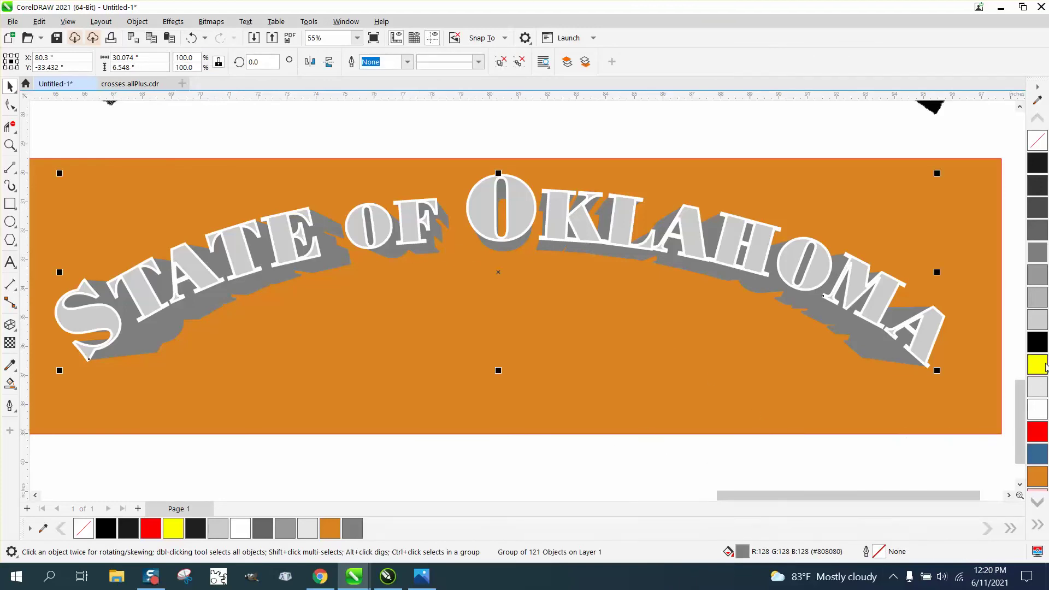
right_click(1038, 344)
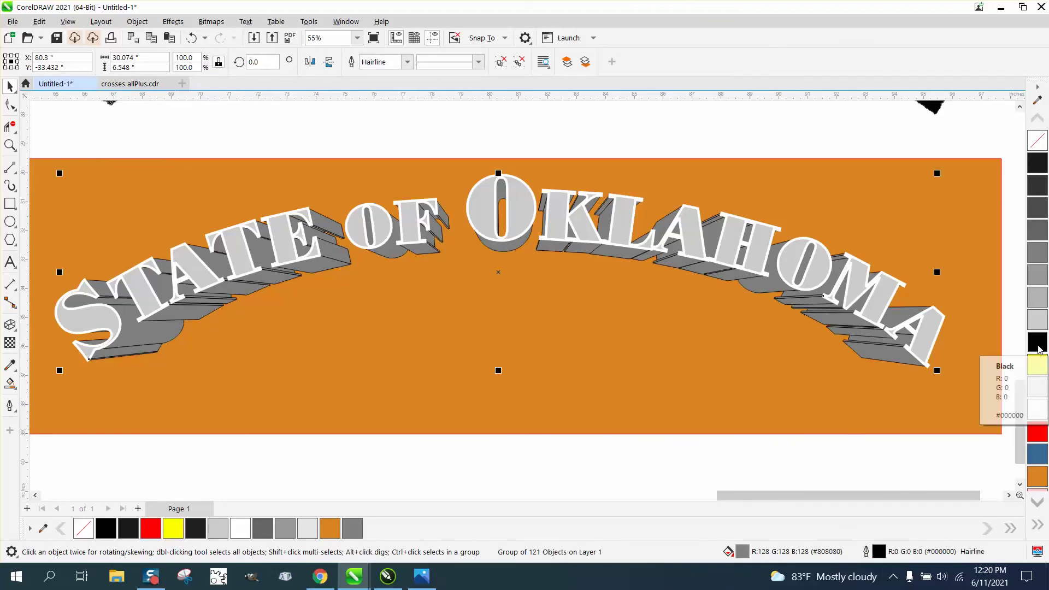
- Set the shadow's outline width to 1.5 pt in Outline Pen
double_click(878, 553)
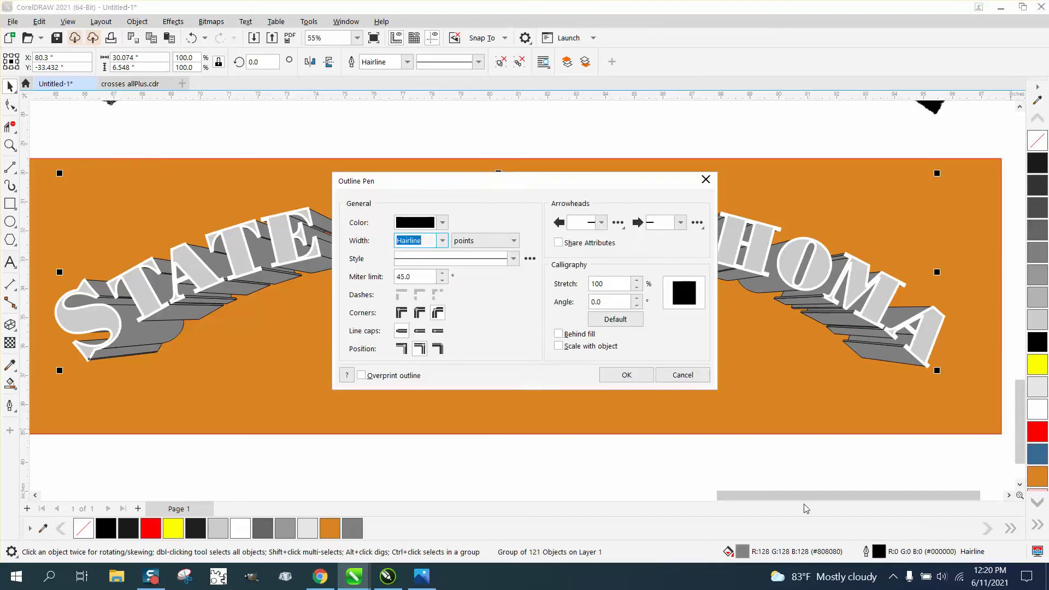
click(442, 241)
click(402, 300)
click(623, 376)
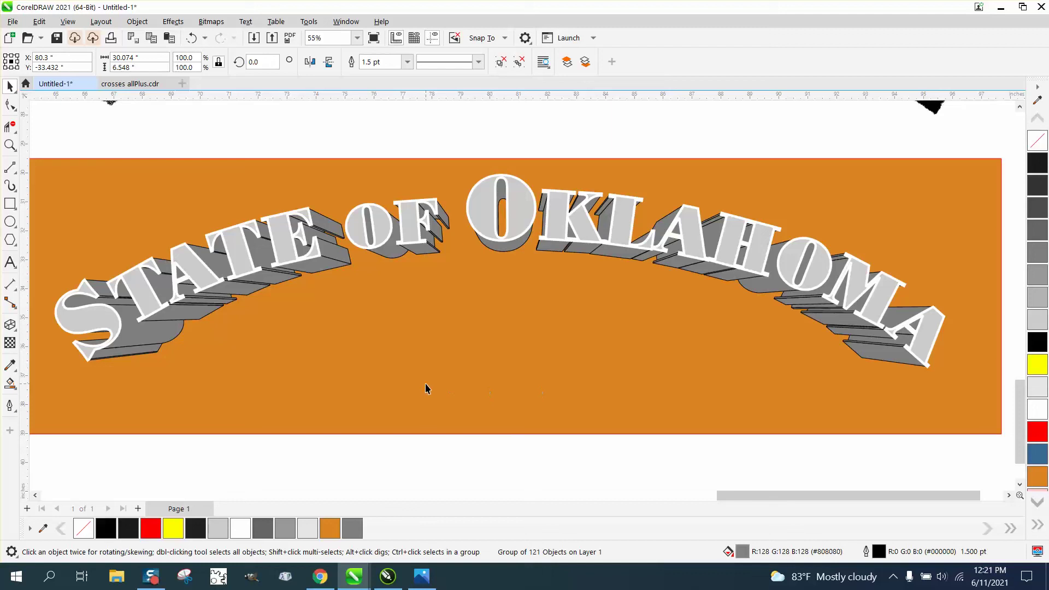
- Zoom to frame the orange banner and the reference lettering together
scroll(428, 389, down, 3)
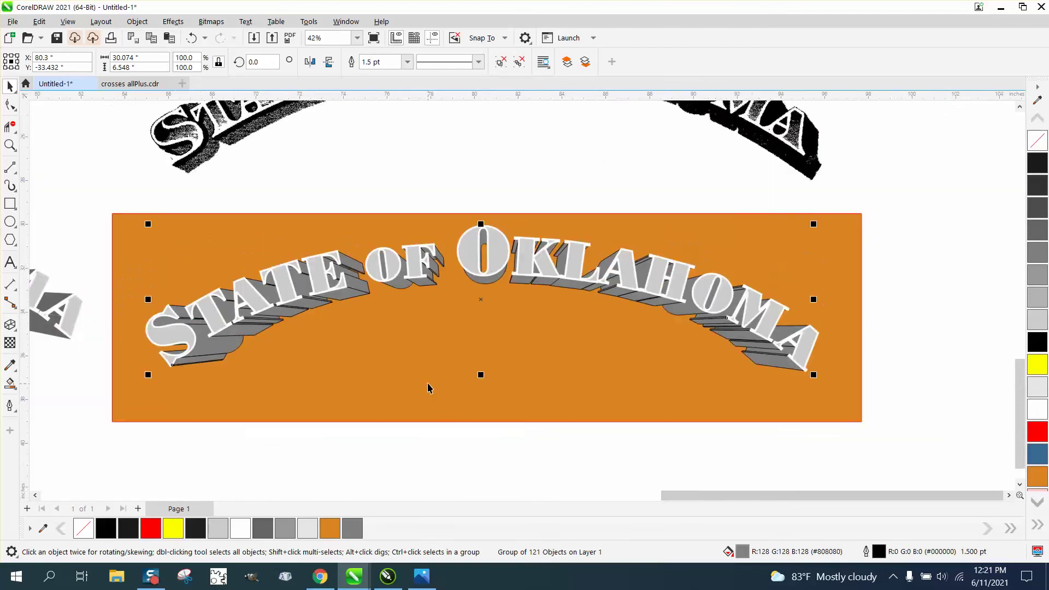
click(10, 144)
drag(193, 139, 871, 451)
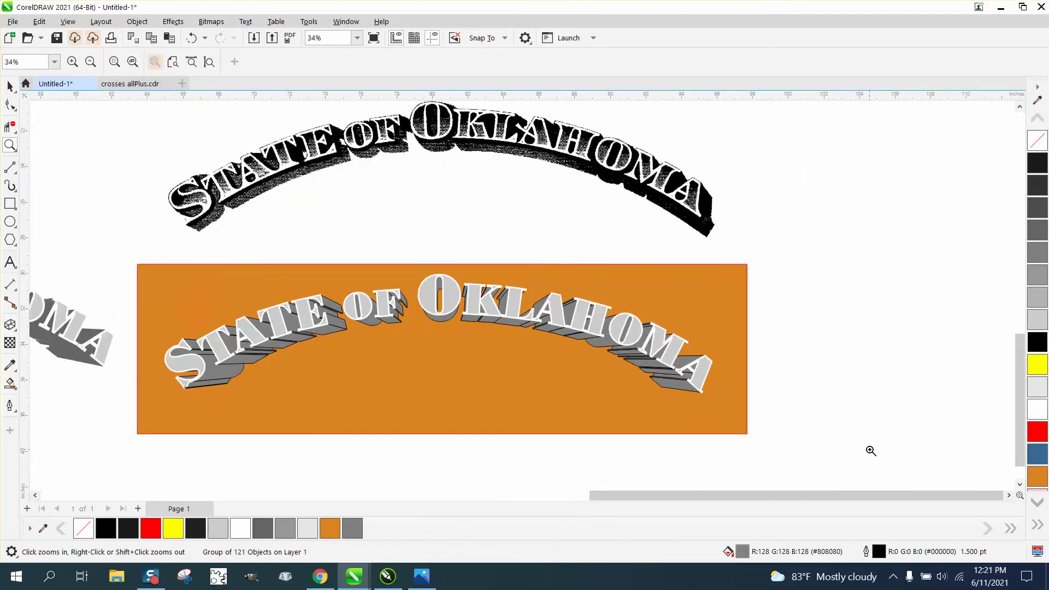